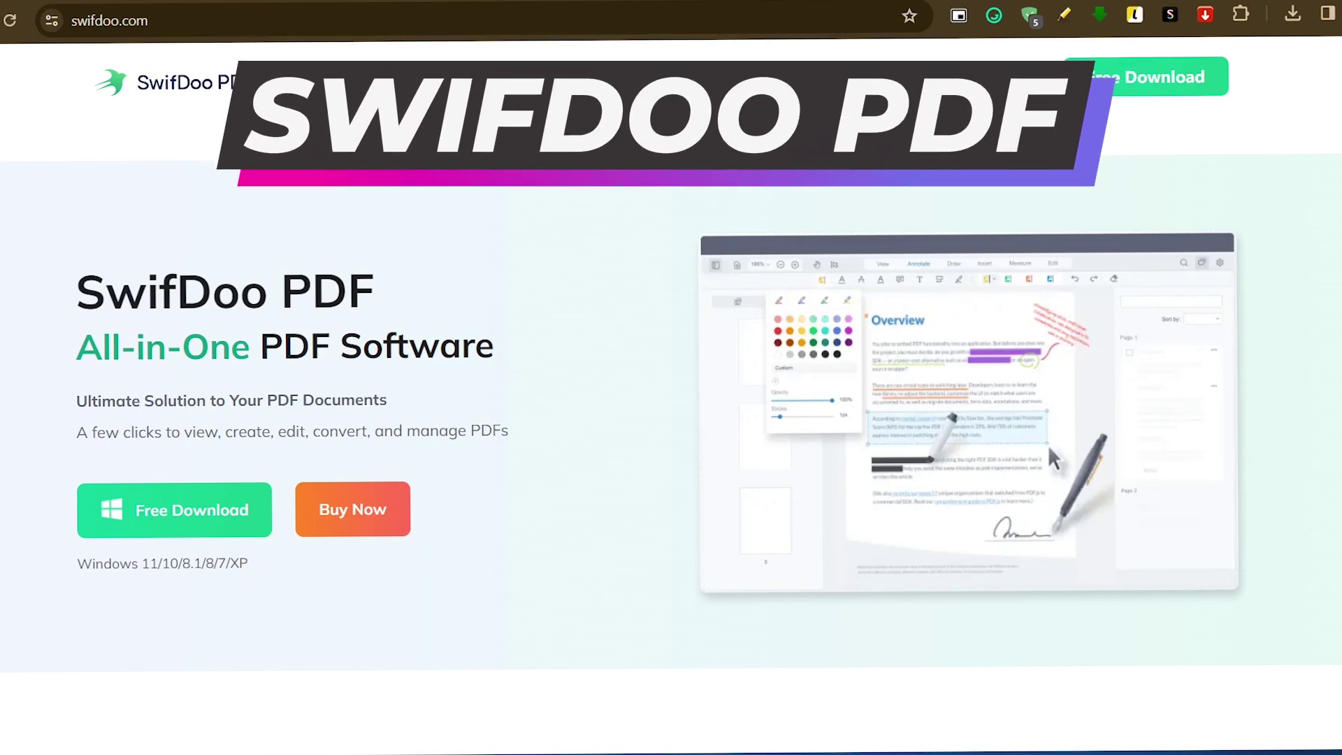
# - Scroll down the swifdoo.com landing page to the PDF merger section
pyautogui.scroll(-9, 1133, 221)
# - Scroll through the Merger, Edit, Translate and OCR sections of swifdoo.com
pyautogui.scroll(-2, 710, 434)
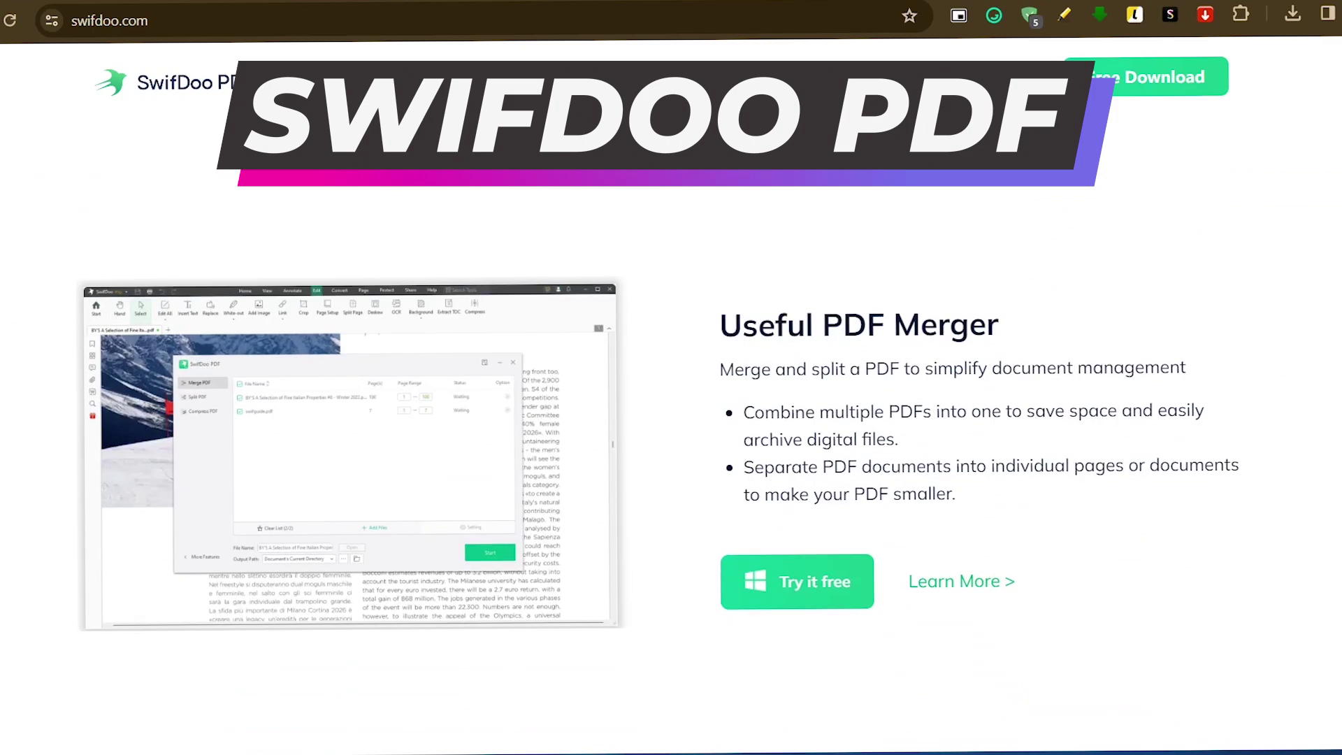
pyautogui.scroll(-2, 671, 419)
pyautogui.scroll(-1, 672, 420)
pyautogui.scroll(-5, 671, 420)
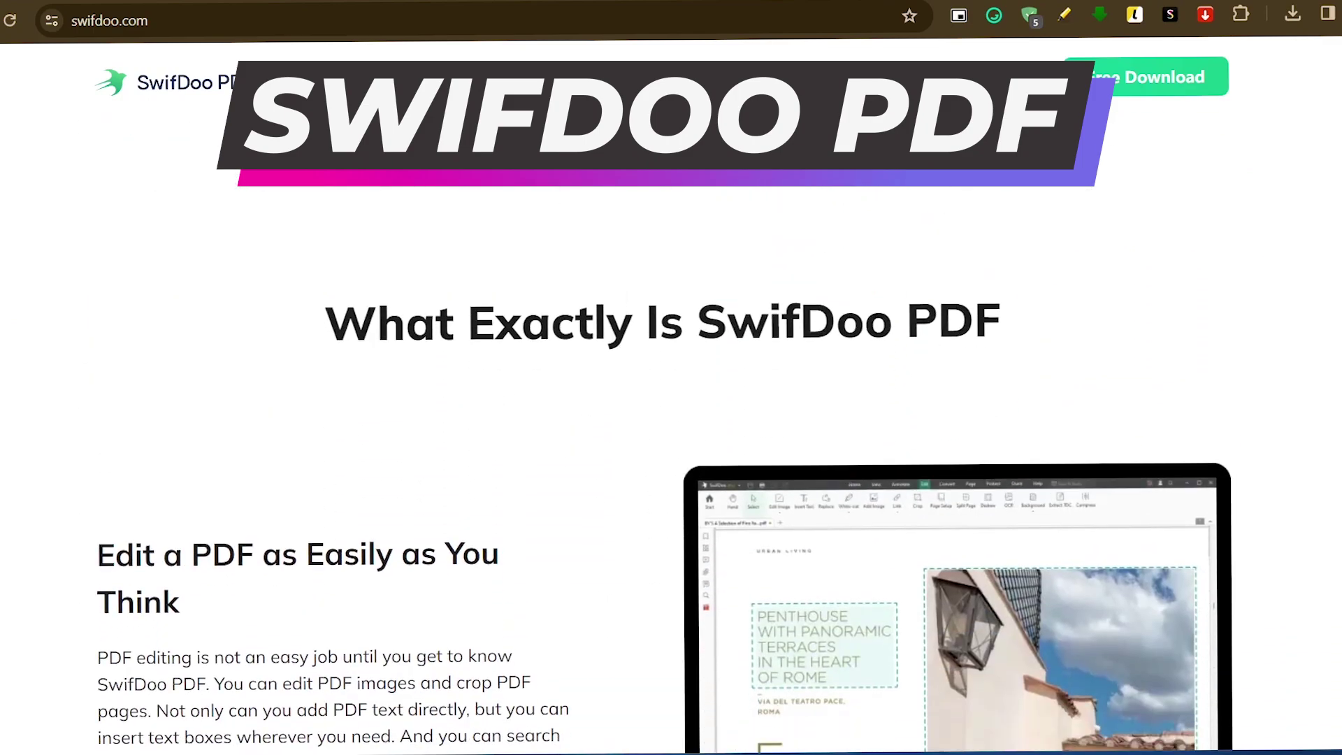
pyautogui.scroll(-1, 671, 419)
pyautogui.scroll(-4, 671, 420)
pyautogui.scroll(-7, 672, 420)
pyautogui.scroll(-4, 671, 419)
pyautogui.scroll(-4, 671, 419)
pyautogui.scroll(-4, 671, 420)
pyautogui.scroll(-5, 672, 420)
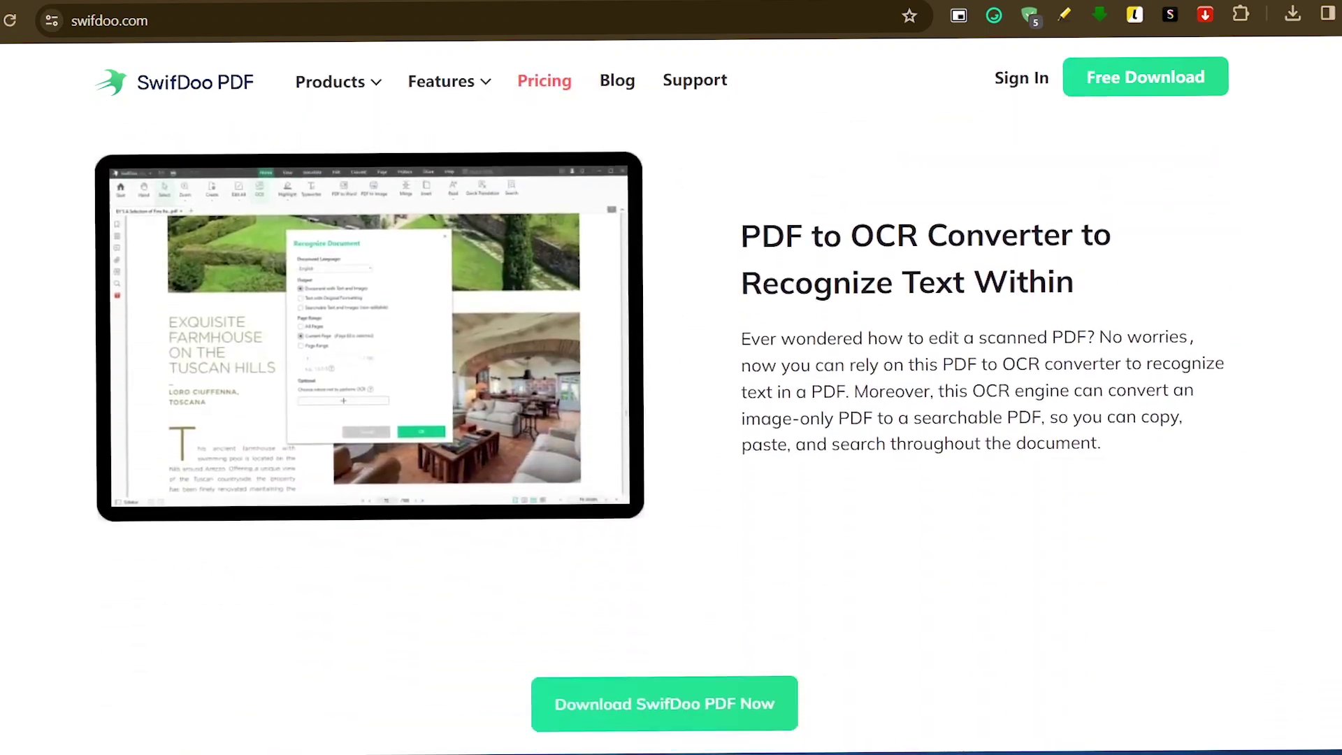
pyautogui.scroll(-1, 671, 419)
pyautogui.scroll(-1, 1256, 495)
pyautogui.scroll(-6, 1256, 494)
pyautogui.scroll(-1, 1256, 494)
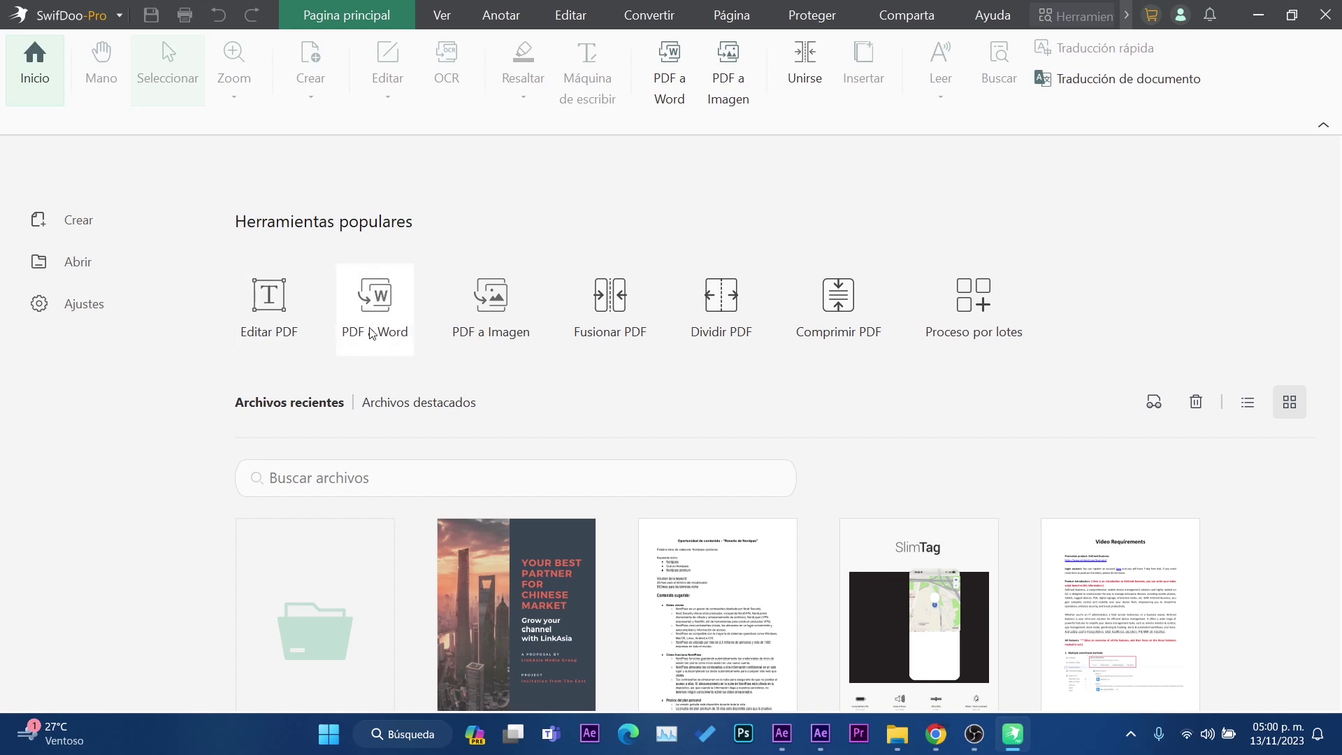
# - Open 'Grow your channel with us.pdf' from recent files and scroll up to its cover page
pyautogui.click(631, 298)
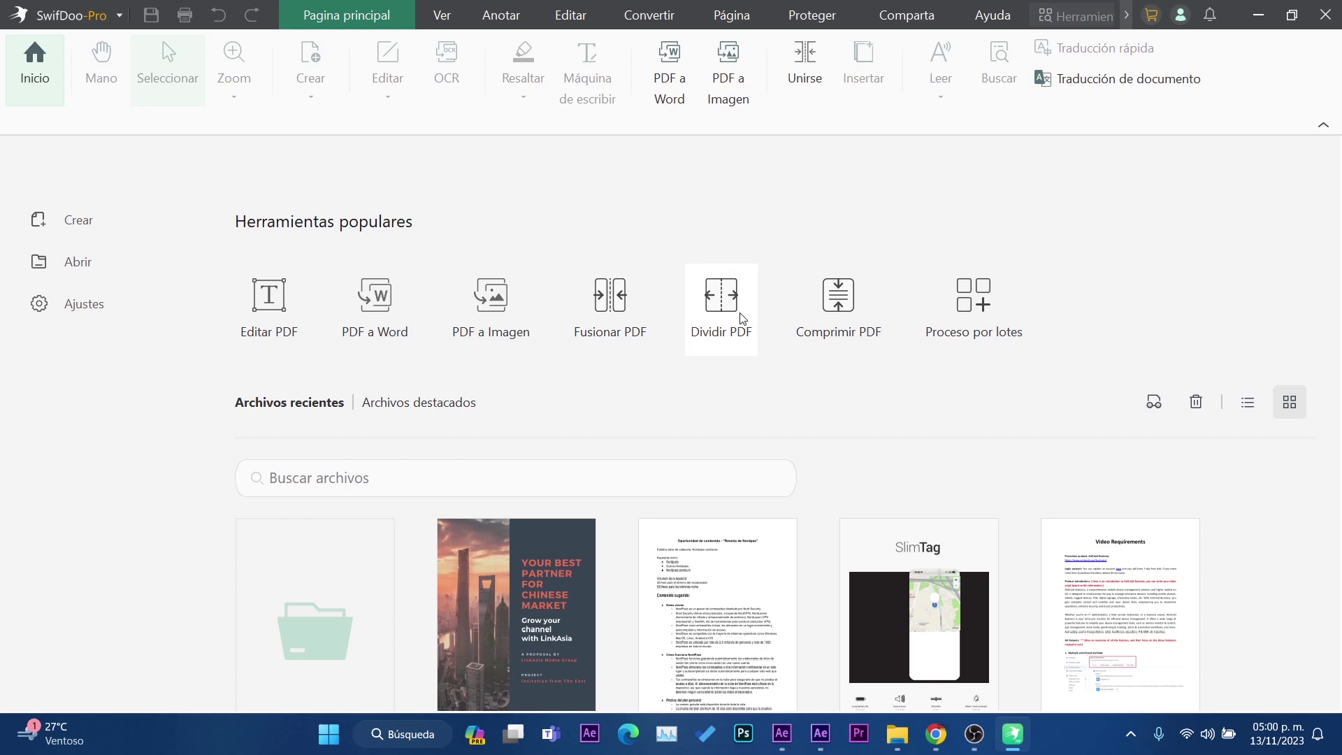
pyautogui.click(1020, 324)
pyautogui.moveTo(516, 615)
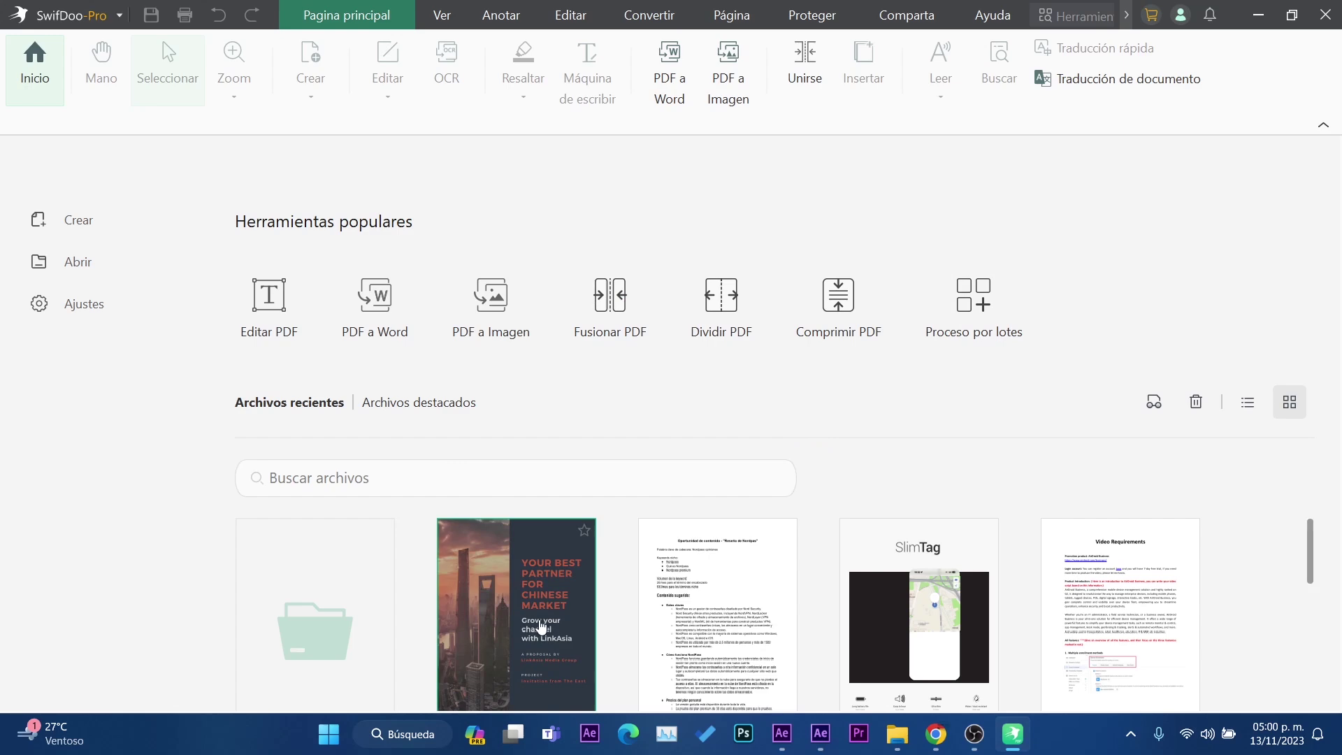
pyautogui.click(541, 626)
pyautogui.scroll(4, 675, 480)
pyautogui.scroll(6, 685, 472)
pyautogui.scroll(4, 703, 478)
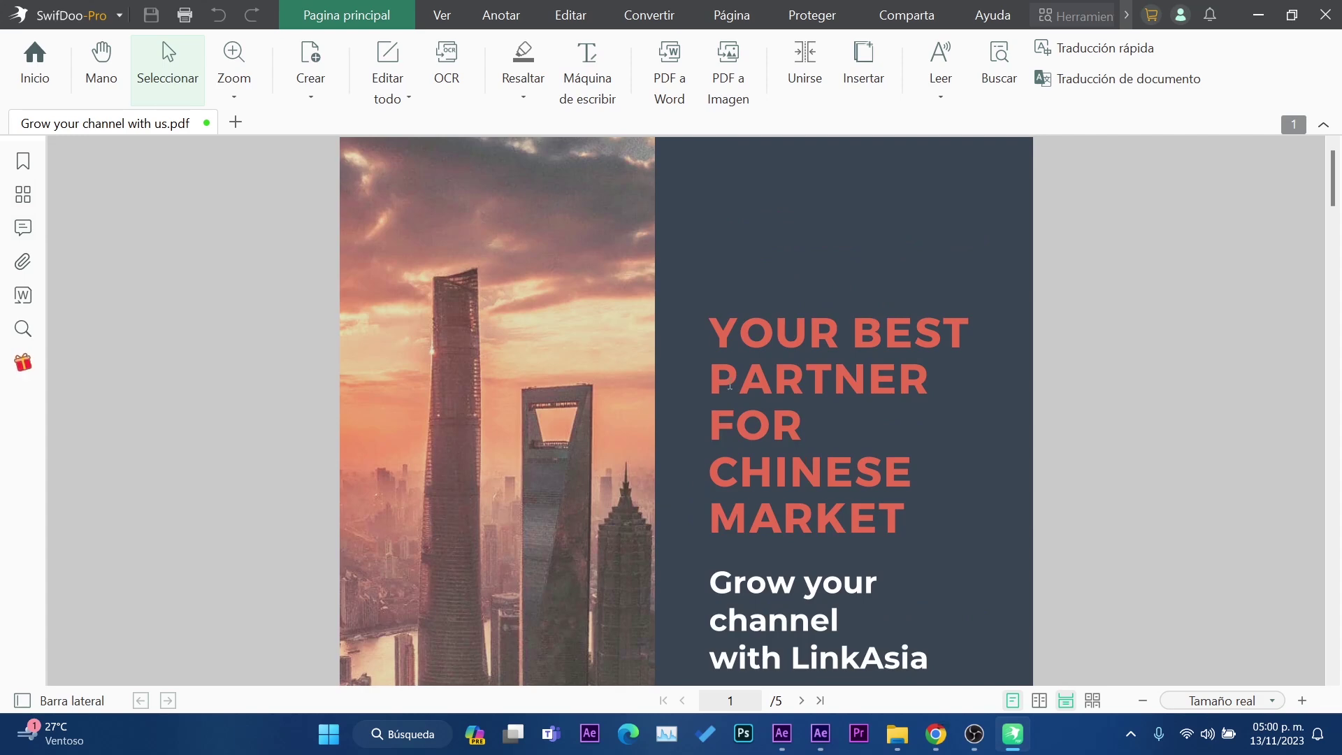
# - In Editar todo mode, make the title YOUR BEST PARTNER FOR CHINESE MARKET yellow and italic
pyautogui.click(387, 66)
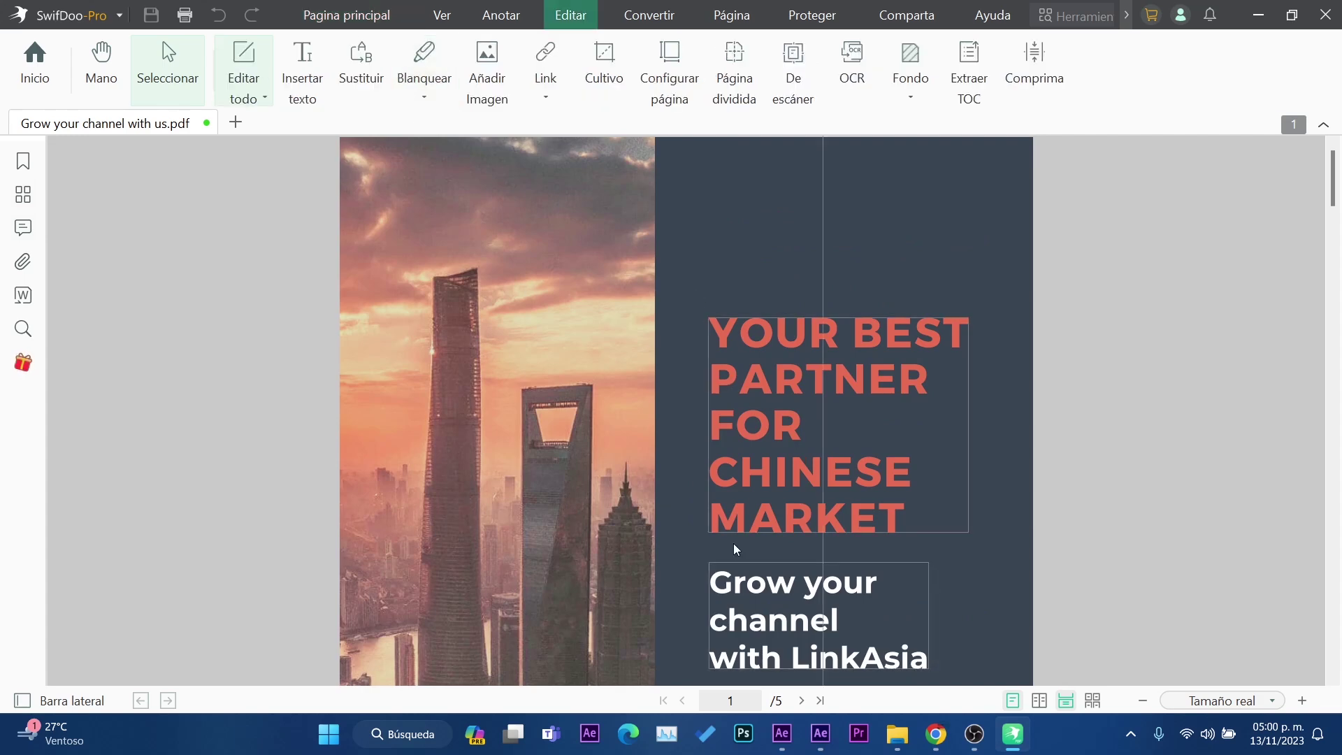
pyautogui.click(767, 393)
pyautogui.hotkey('ctrl', 'a')
pyautogui.click(276, 87)
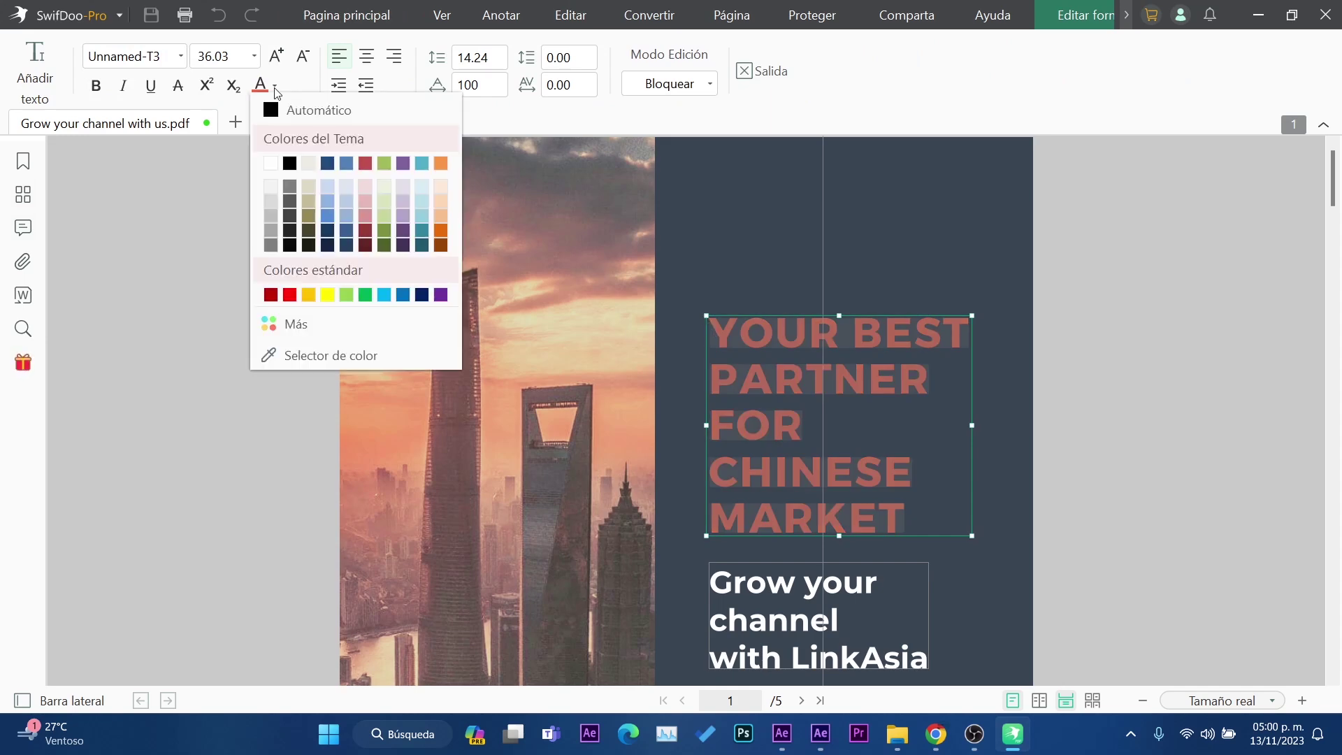
pyautogui.click(327, 294)
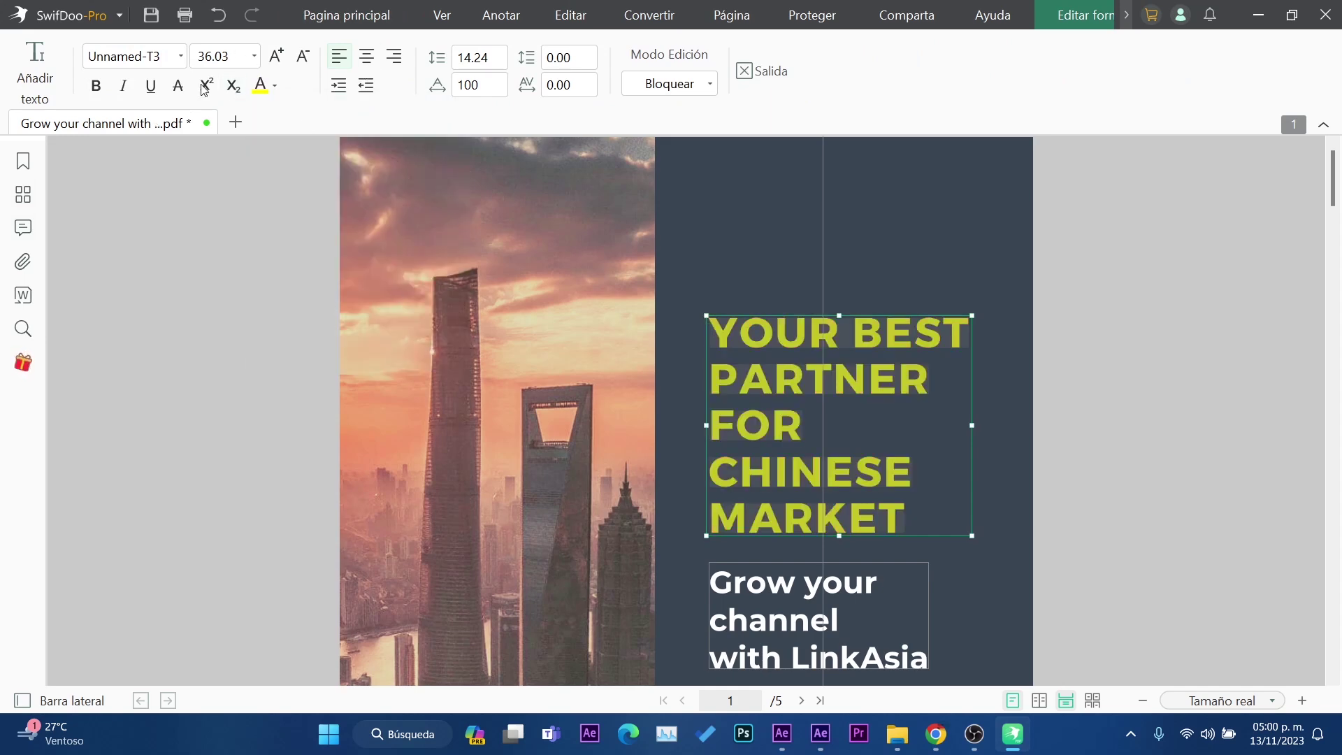
pyautogui.click(124, 86)
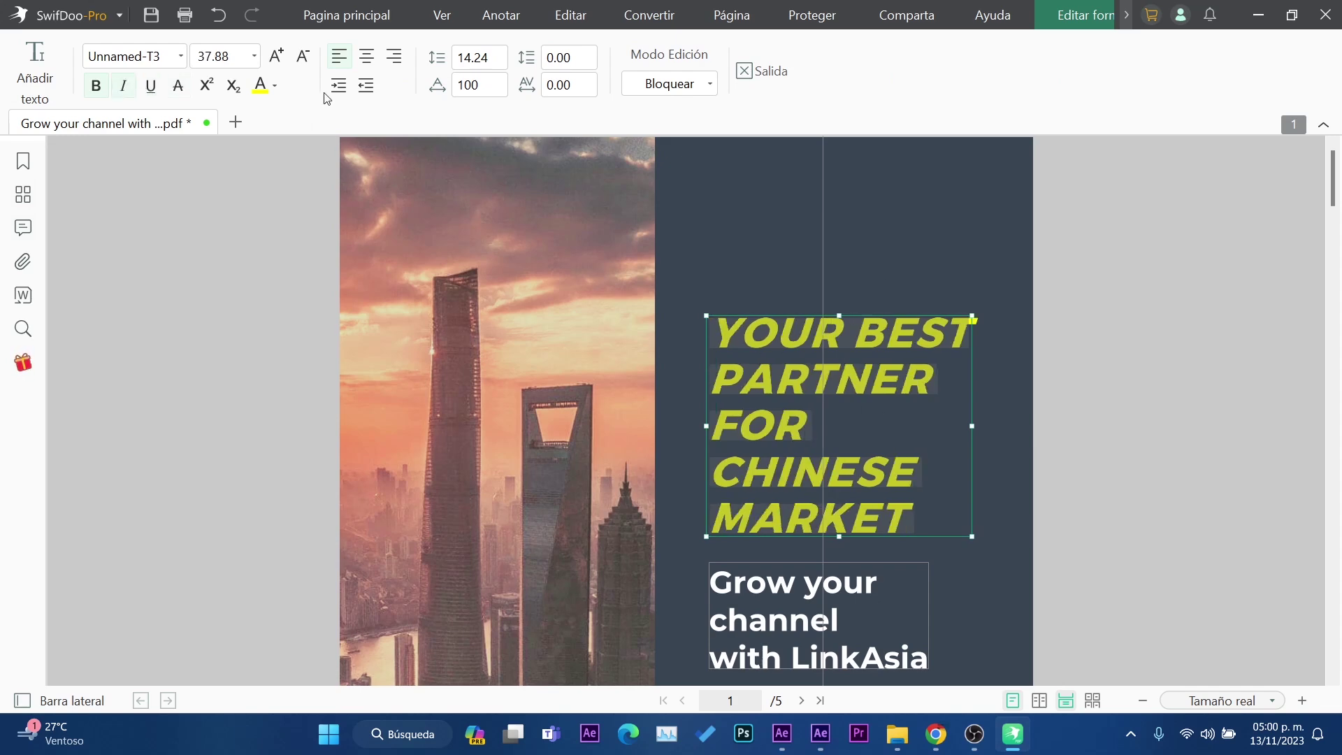
# - Change the title's font, finish editing and go back to Pagina principal
pyautogui.click(181, 61)
pyautogui.click(157, 178)
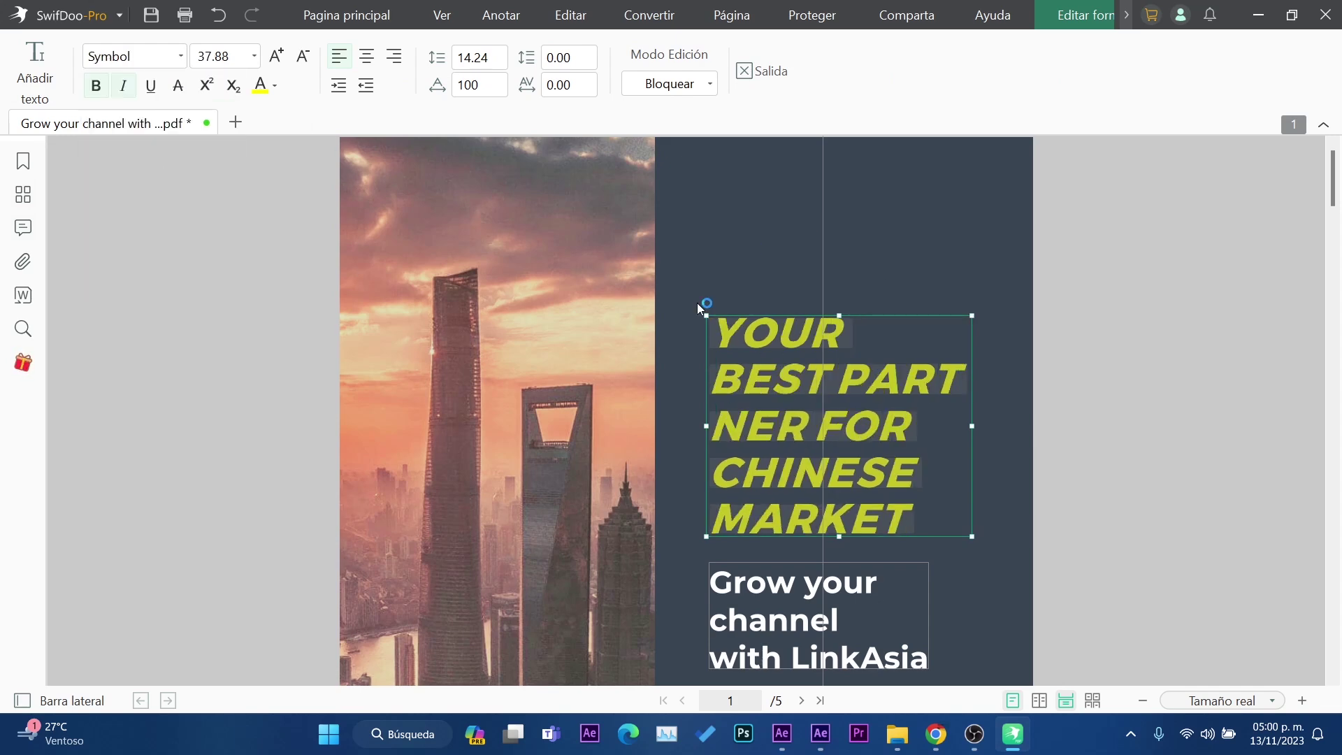
pyautogui.click(754, 243)
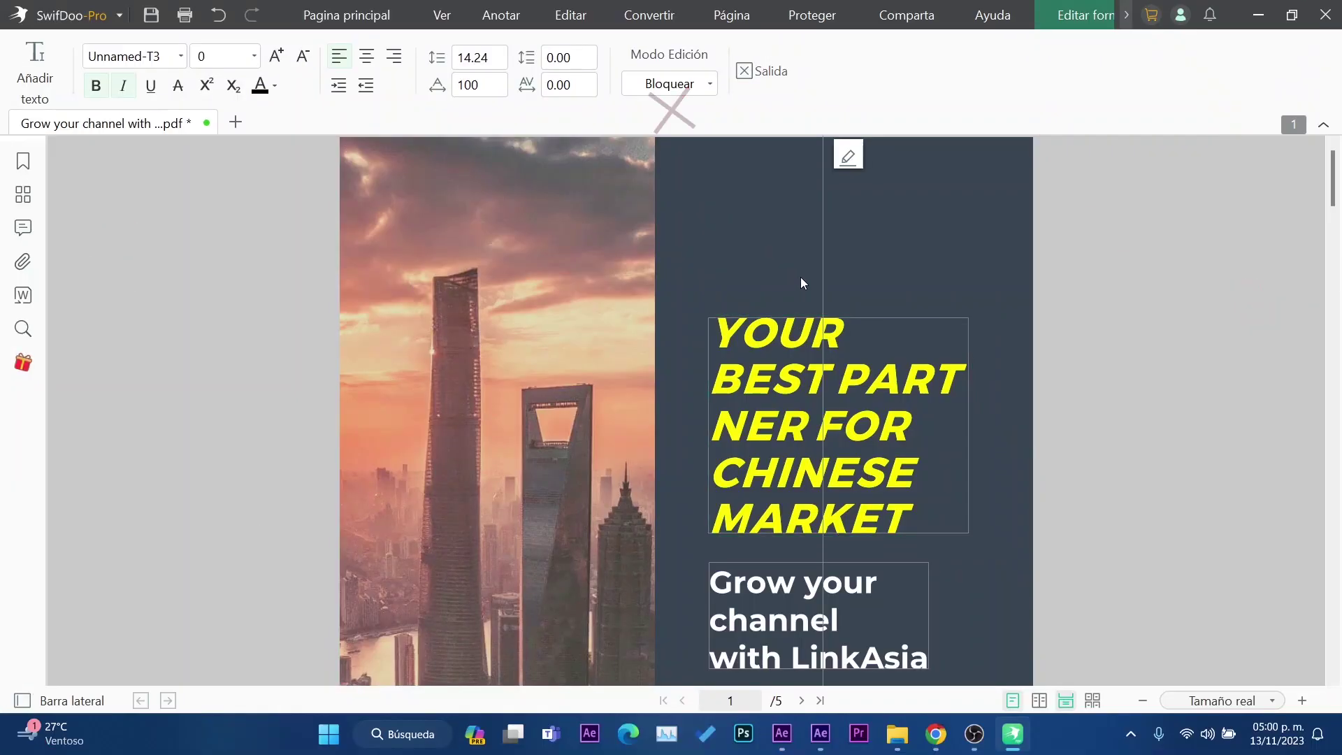
pyautogui.click(356, 15)
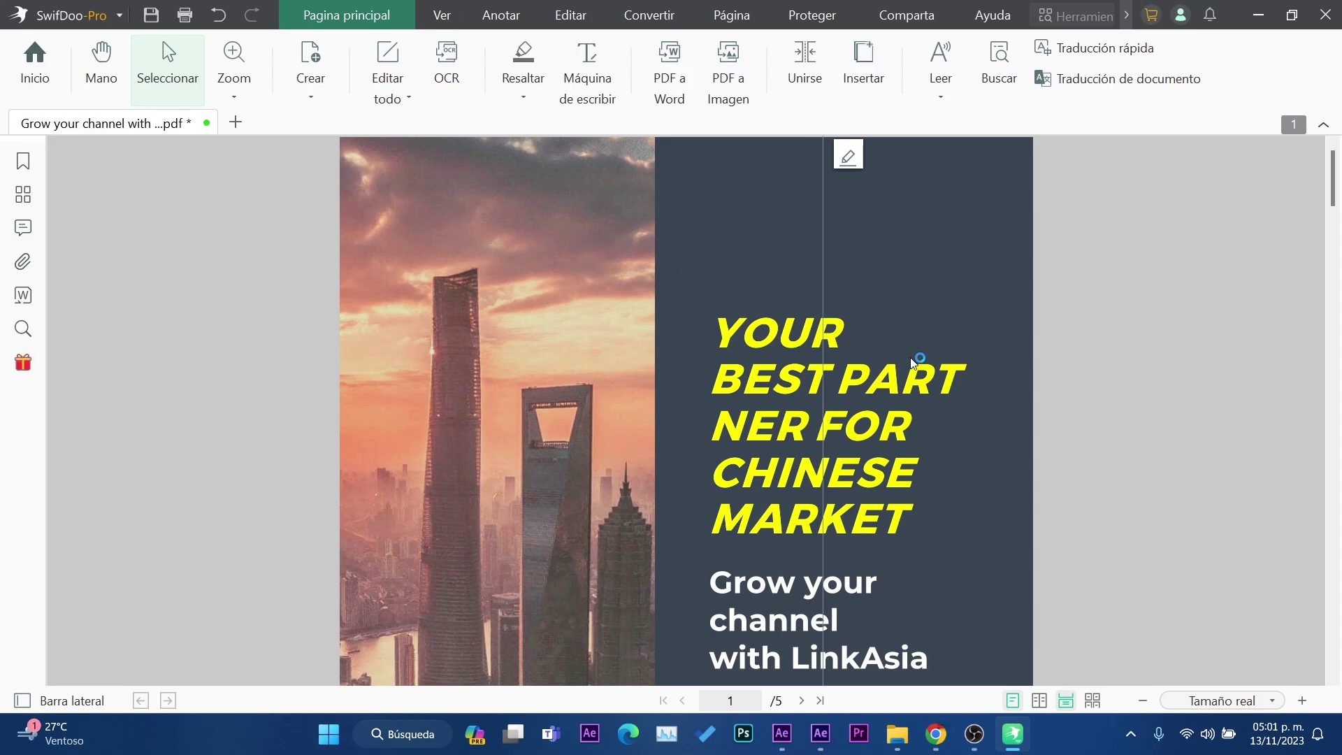
# - Scroll down to page 3's Consider us! list and turn on Traducción rápida
pyautogui.scroll(-5, 914, 369)
pyautogui.scroll(-2, 905, 433)
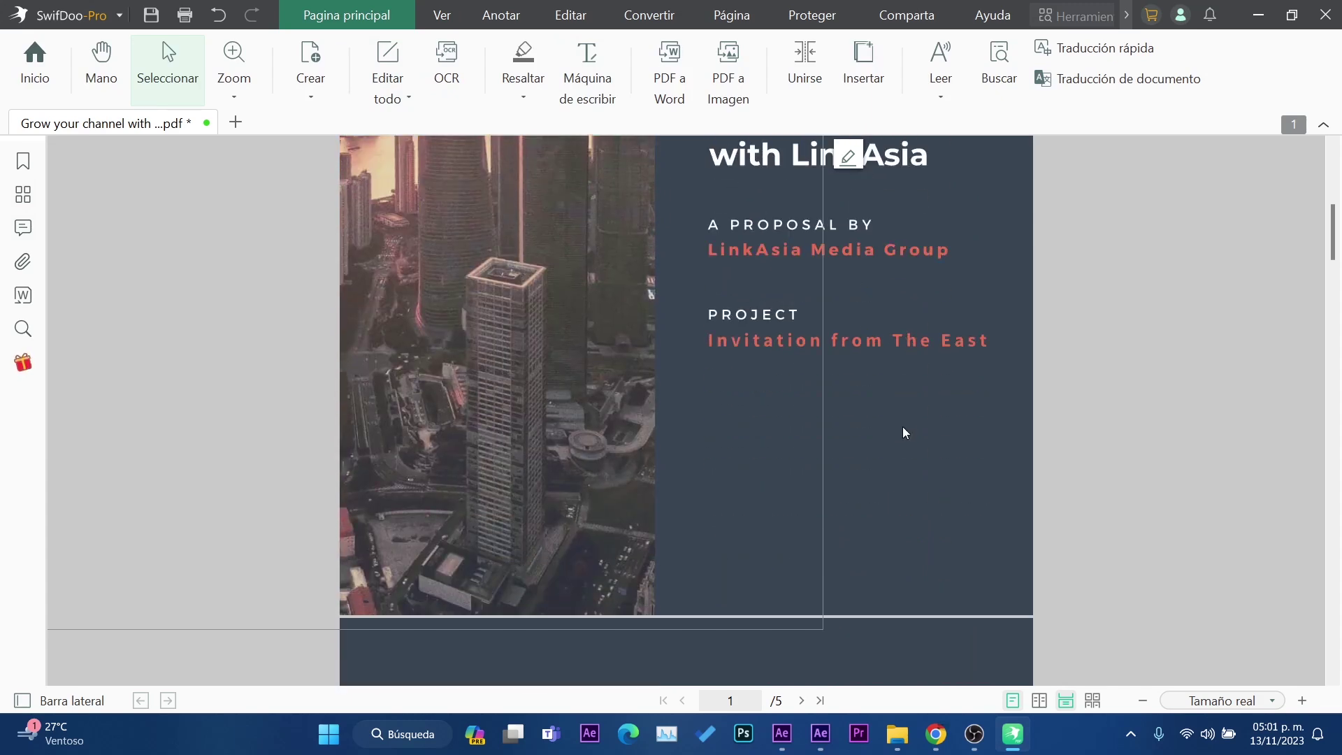
pyautogui.scroll(-4, 905, 433)
pyautogui.scroll(-4, 881, 437)
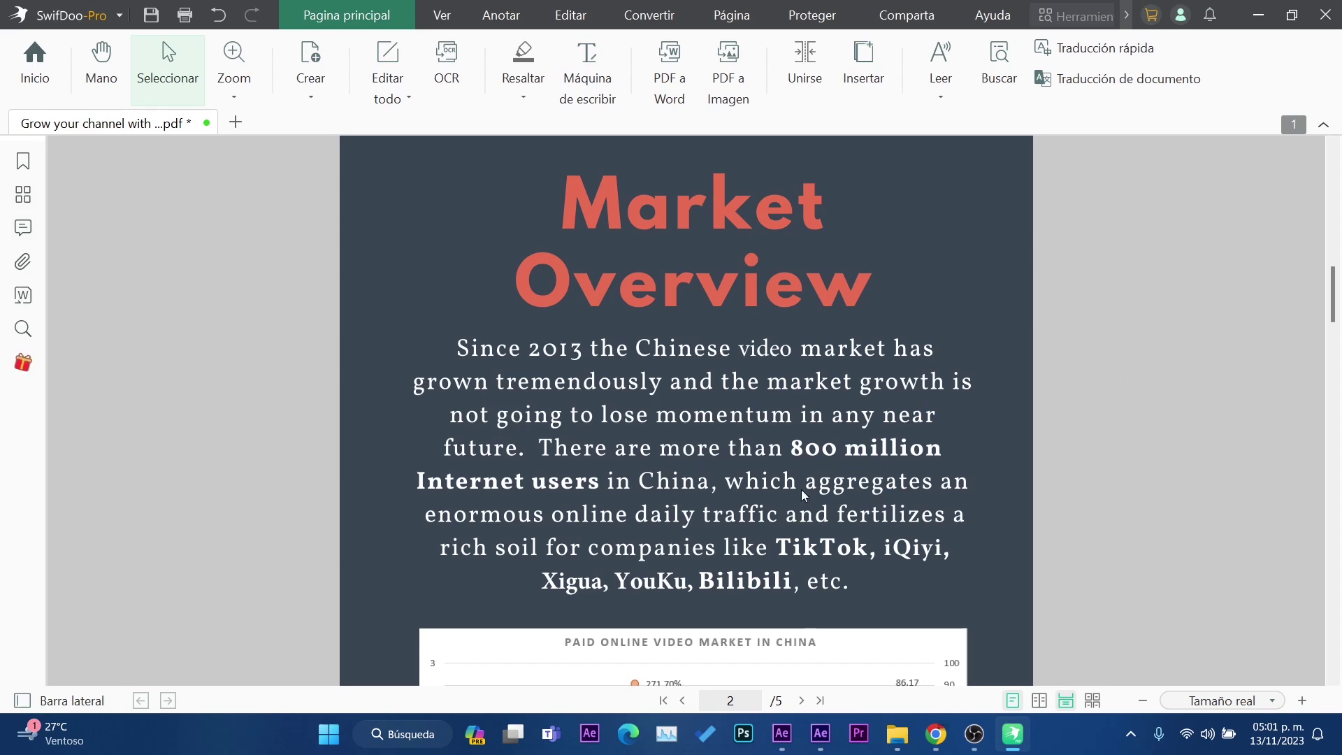
pyautogui.scroll(-5, 797, 483)
pyautogui.scroll(-8, 776, 475)
pyautogui.scroll(-5, 776, 476)
pyautogui.scroll(-2, 909, 349)
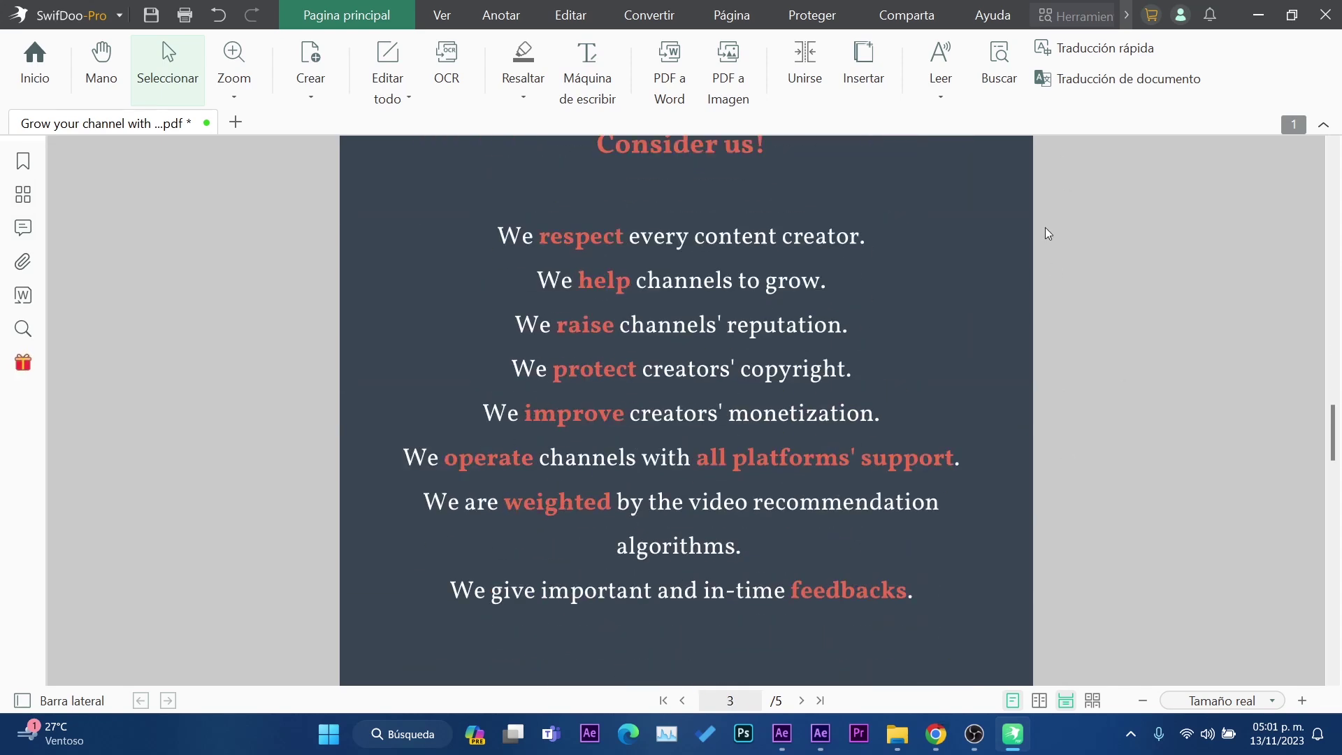
pyautogui.click(1100, 49)
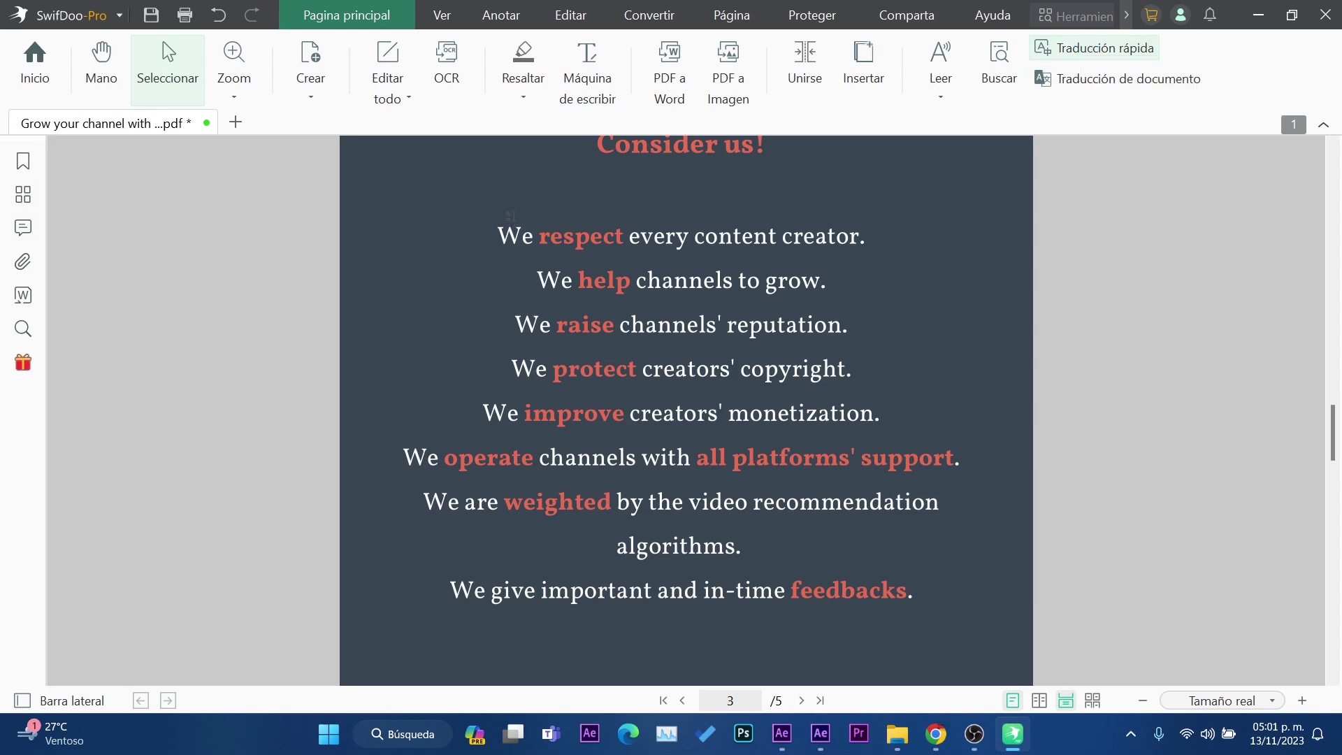
# - Select the Consider us! list and quick-translate it from English to Spanish
pyautogui.moveTo(594, 140); pyautogui.dragTo(935, 614)
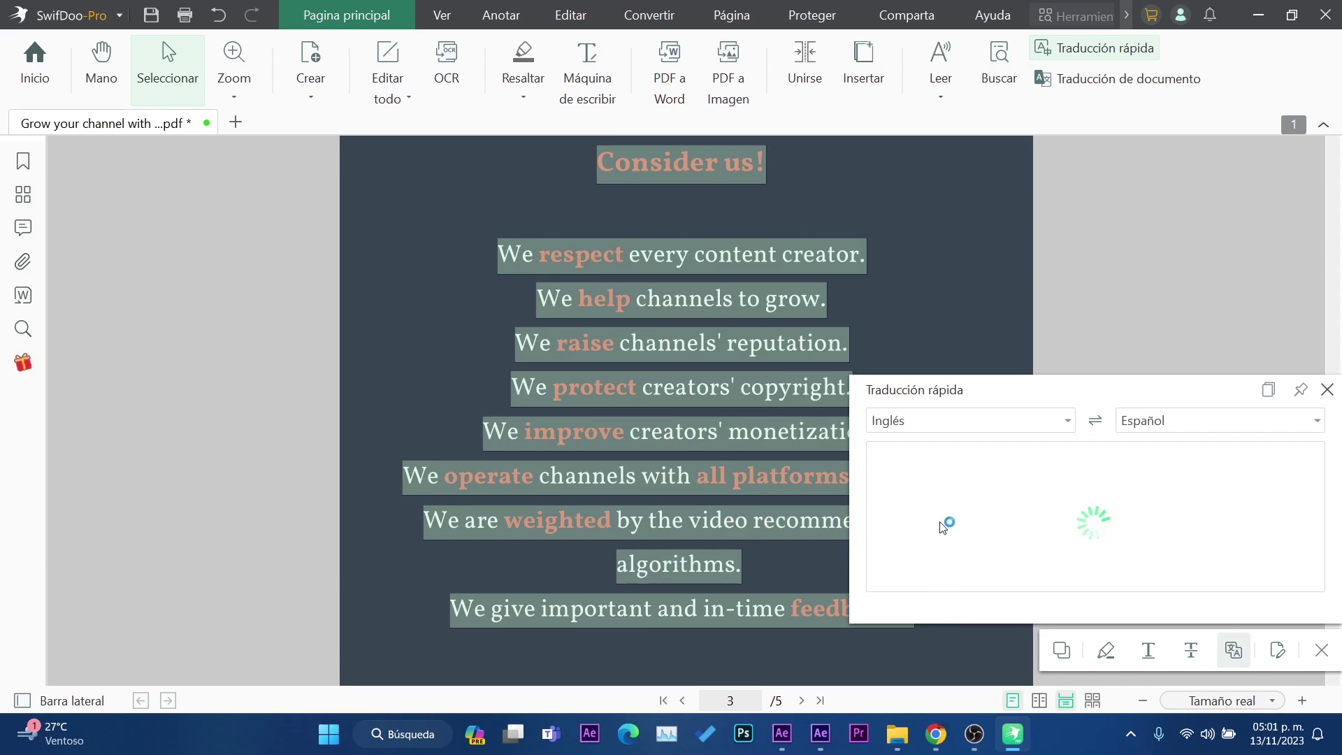
pyautogui.moveTo(1013, 398)
pyautogui.mouseDown()
pyautogui.moveTo(608, 306)
pyautogui.moveTo(940, 82)
pyautogui.mouseUp()
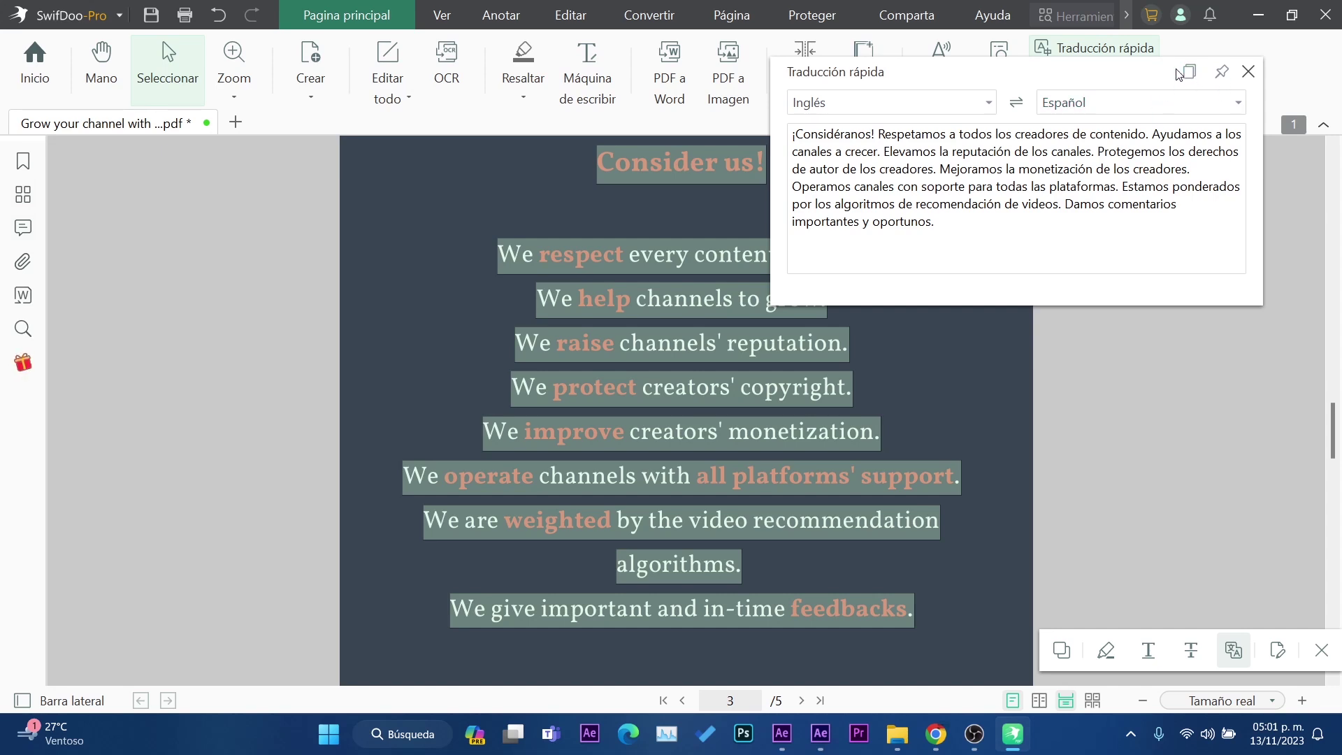
pyautogui.click(930, 106)
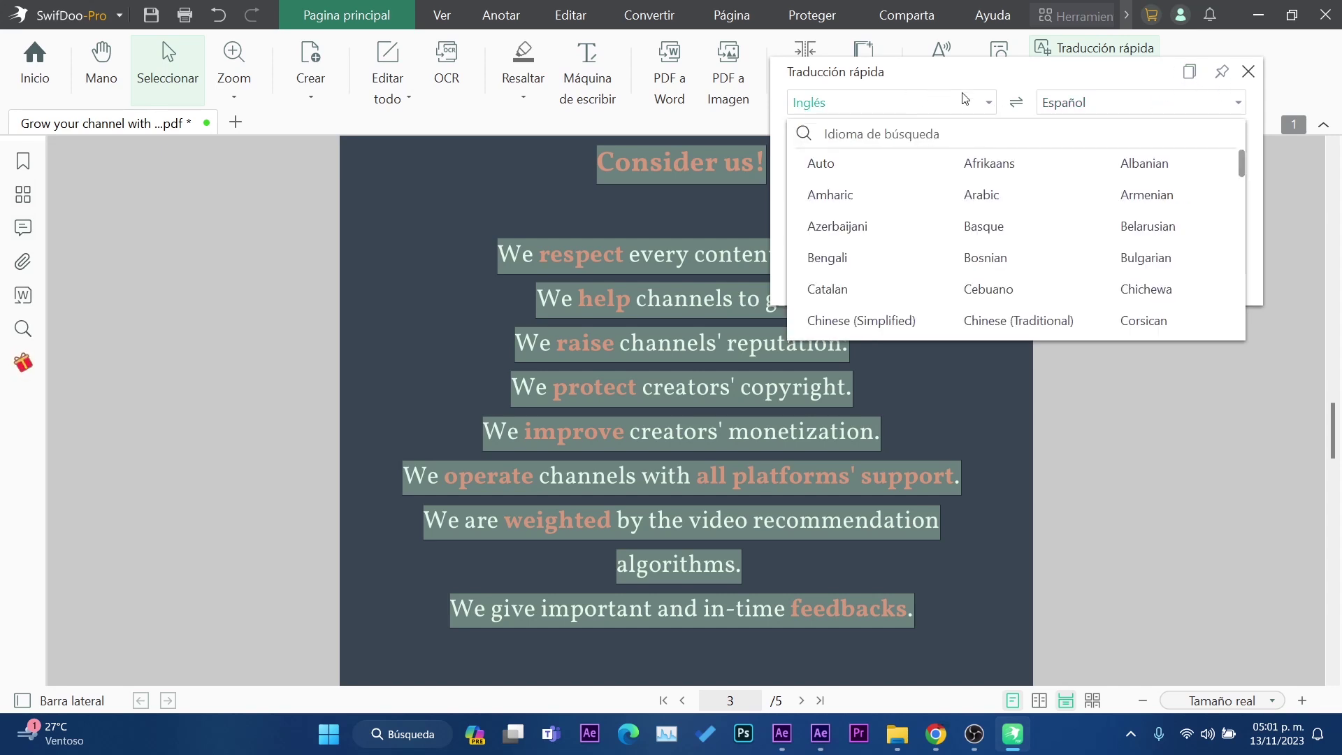
pyautogui.scroll(-3, 990, 209)
pyautogui.scroll(-3, 988, 213)
pyautogui.scroll(-4, 985, 224)
pyautogui.scroll(-3, 983, 238)
pyautogui.scroll(-5, 979, 259)
pyautogui.scroll(-3, 978, 280)
pyautogui.scroll(8, 979, 258)
pyautogui.scroll(3, 979, 253)
pyautogui.click(958, 114)
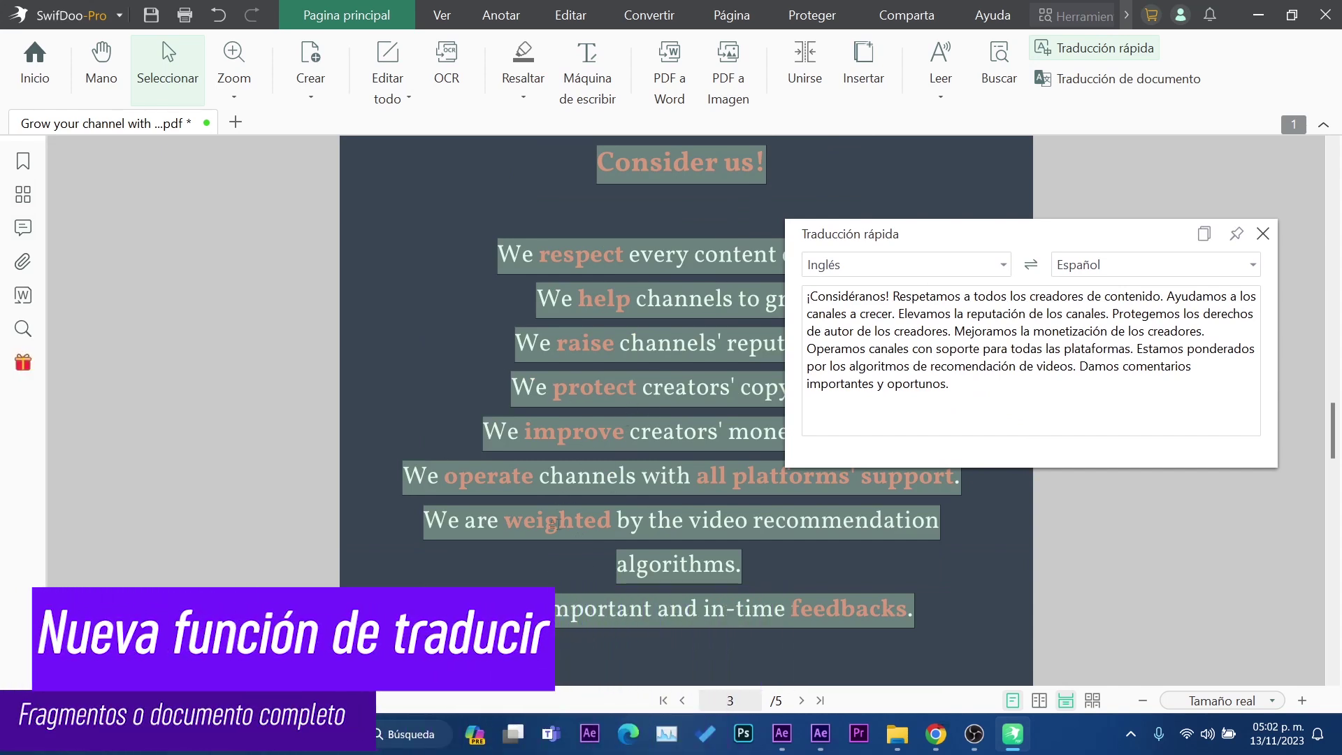
# - Copy the Spanish translation and paste it into a Notepad note
pyautogui.click(1212, 238)
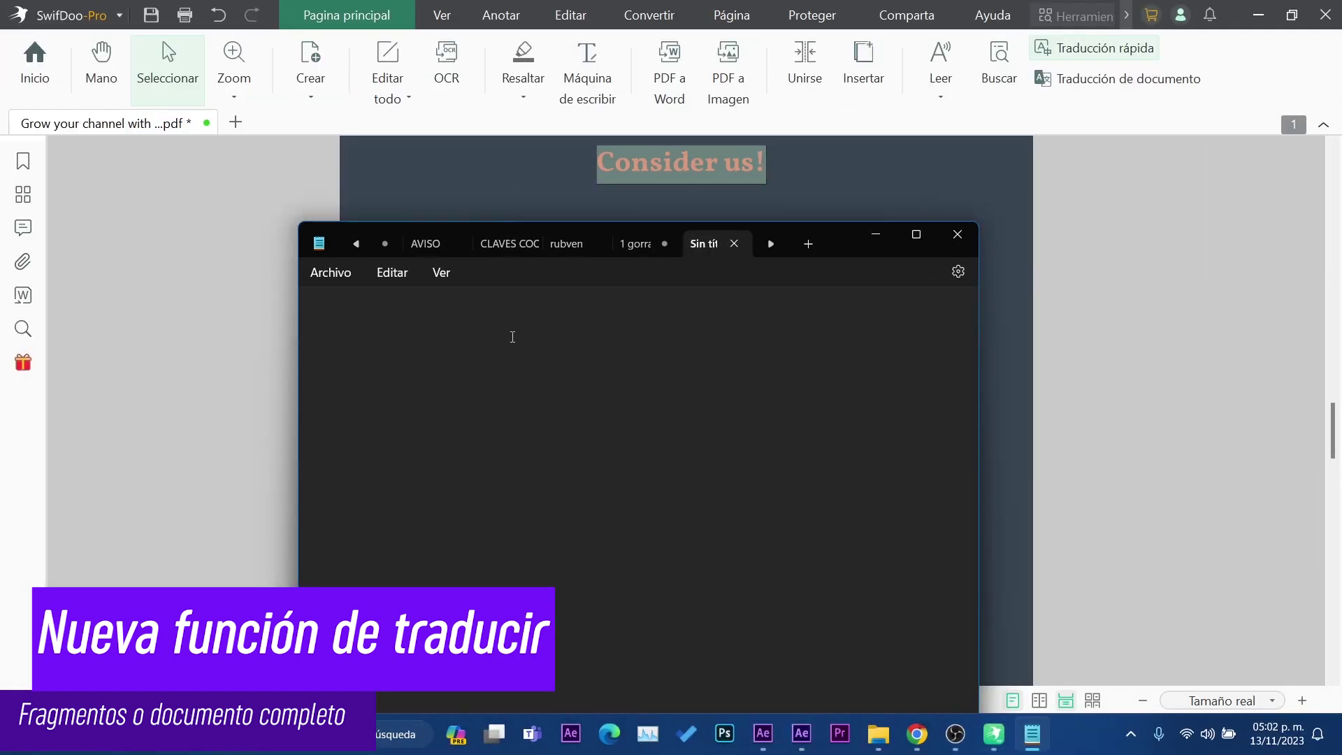
pyautogui.hotkey('ctrl', 'v')
pyautogui.hotkey('ctrl', 'a')
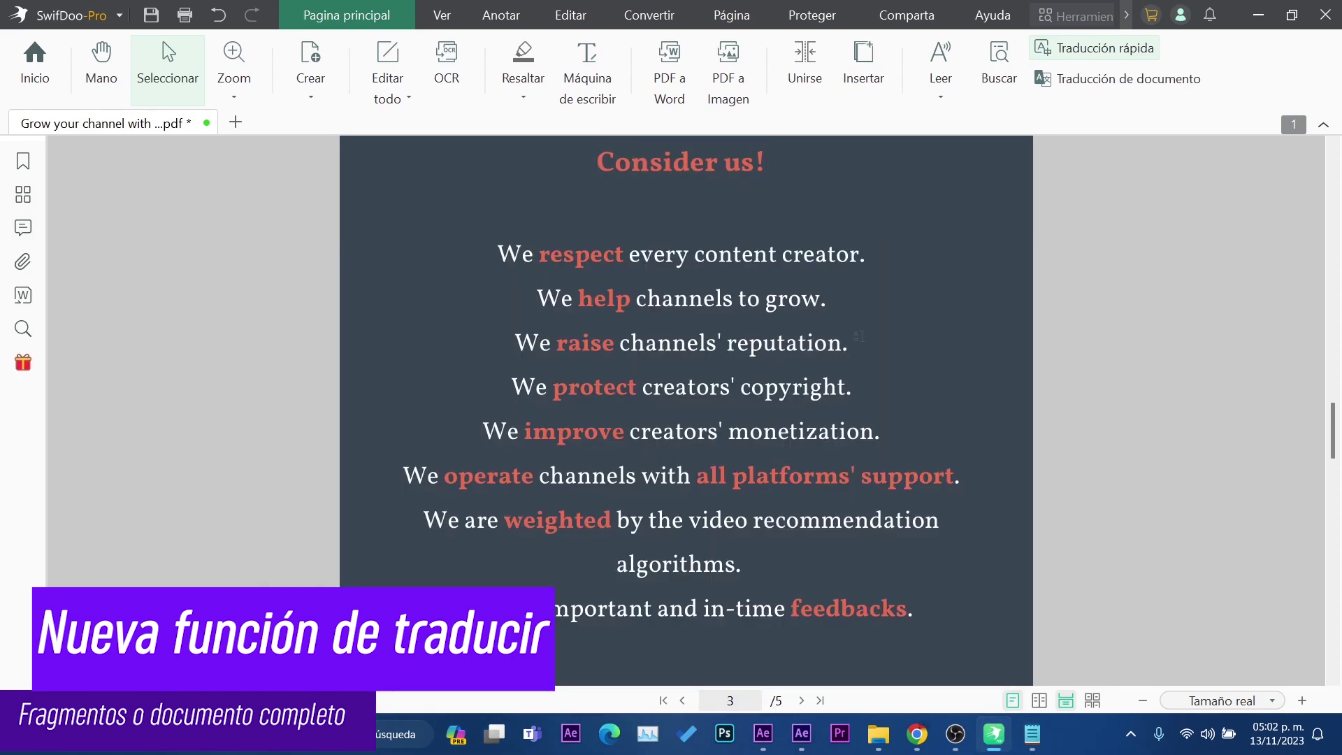
pyautogui.scroll(-10, 640, 406)
# - Quick-translate page 5's statistics text and pin the translation panel
pyautogui.scroll(-5, 641, 406)
pyautogui.scroll(-3, 640, 406)
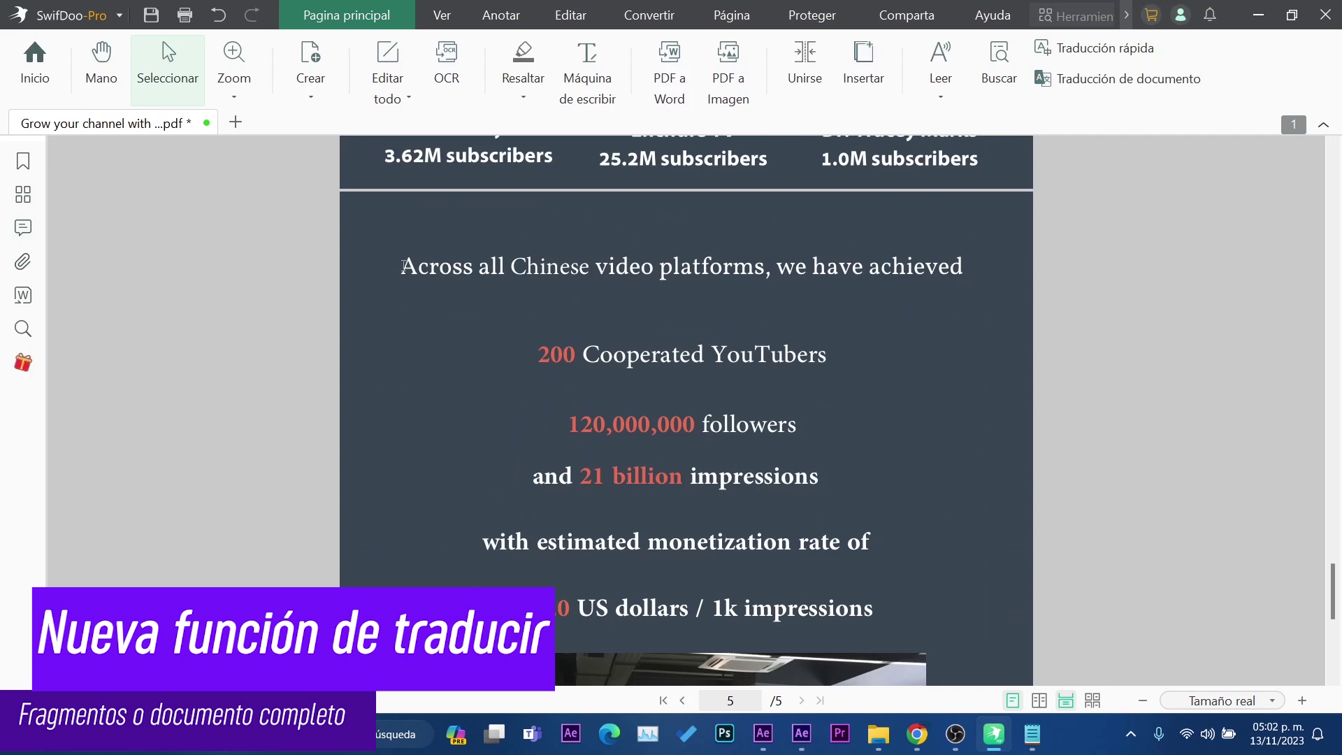
pyautogui.moveTo(404, 266); pyautogui.dragTo(898, 553)
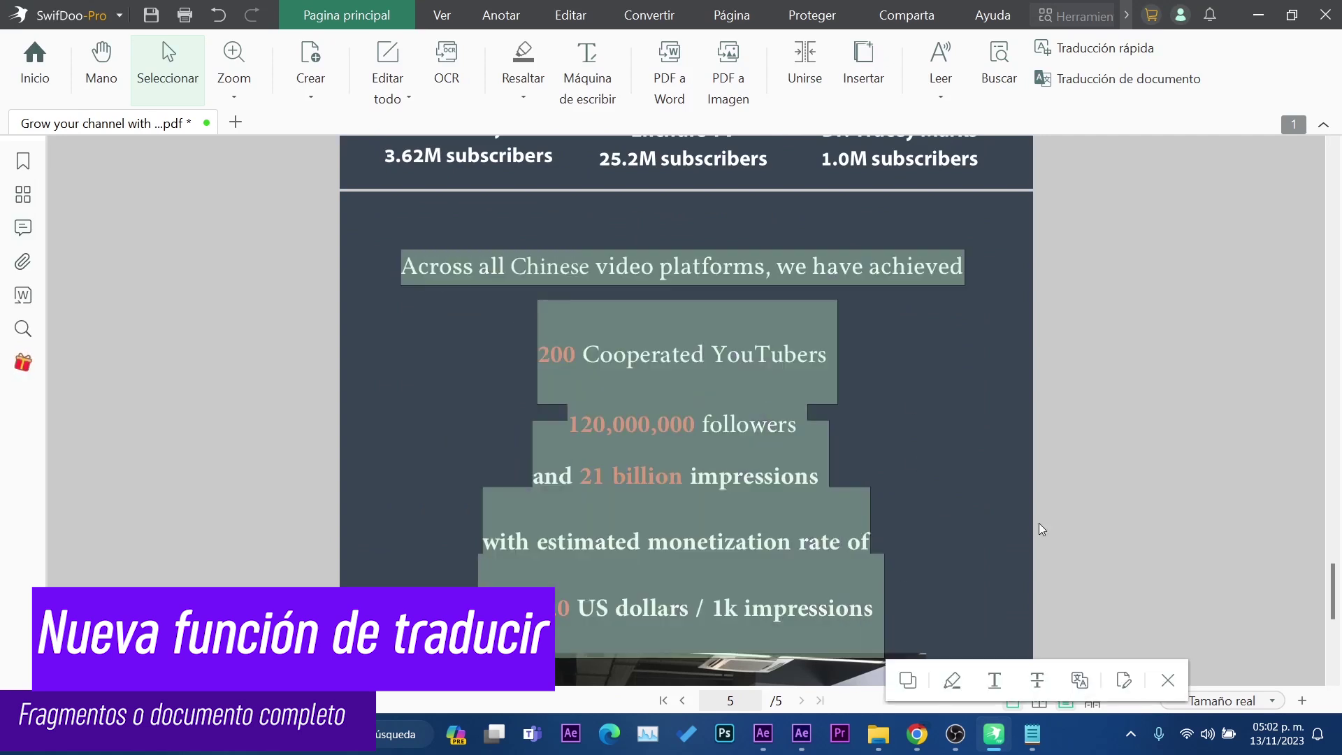
pyautogui.click(1102, 49)
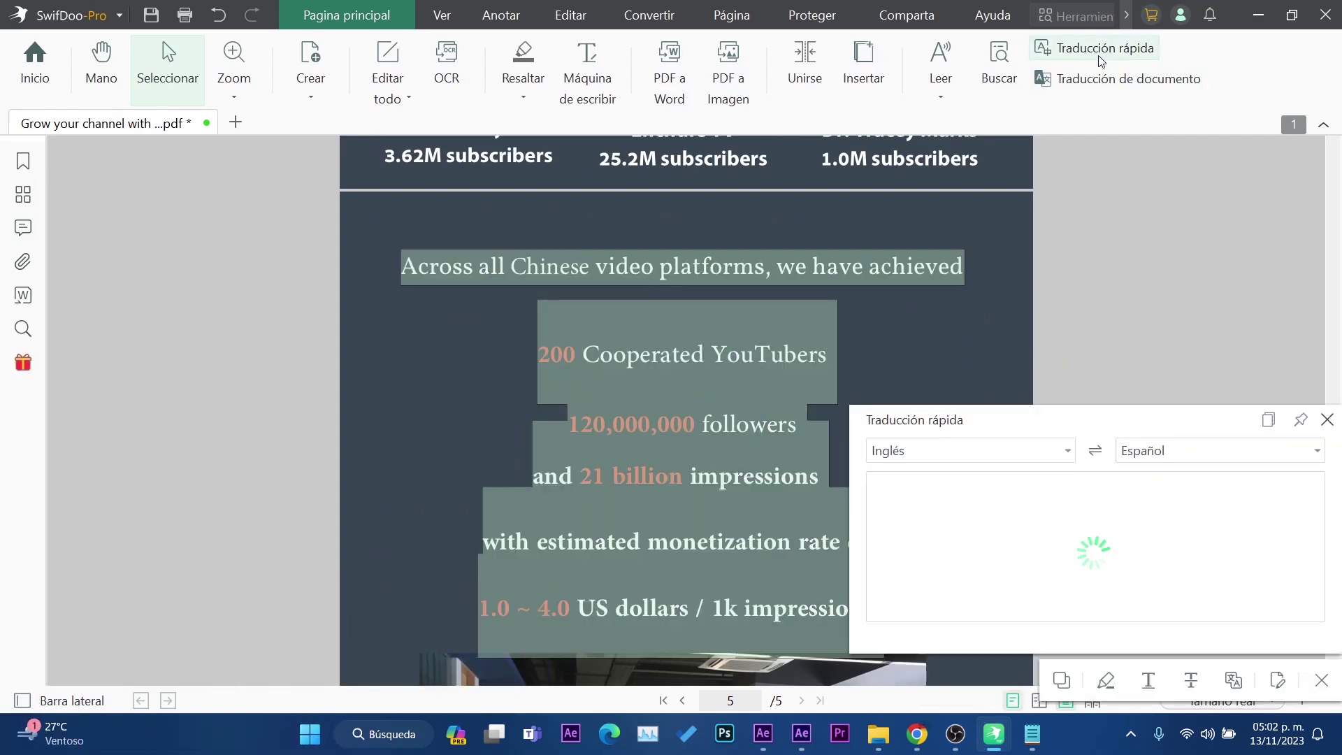
pyautogui.moveTo(1108, 421); pyautogui.dragTo(975, 196)
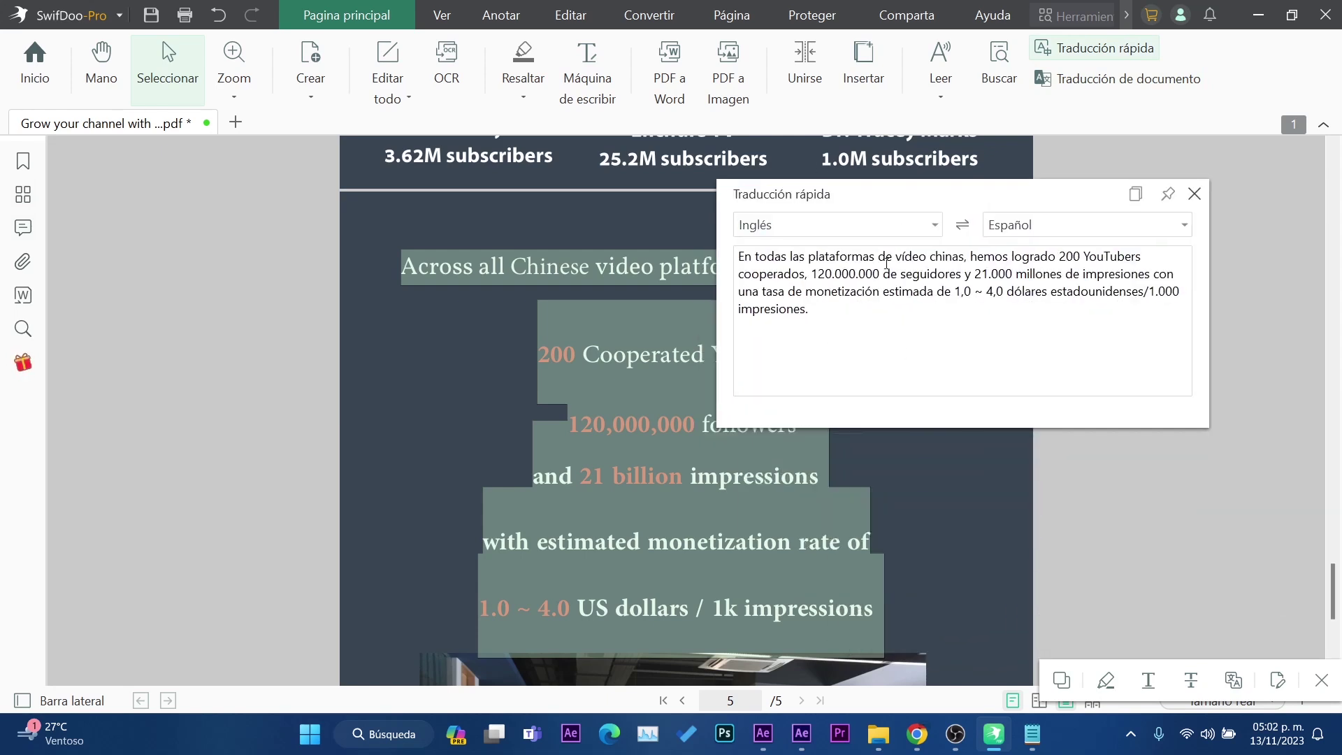
pyautogui.click(1178, 195)
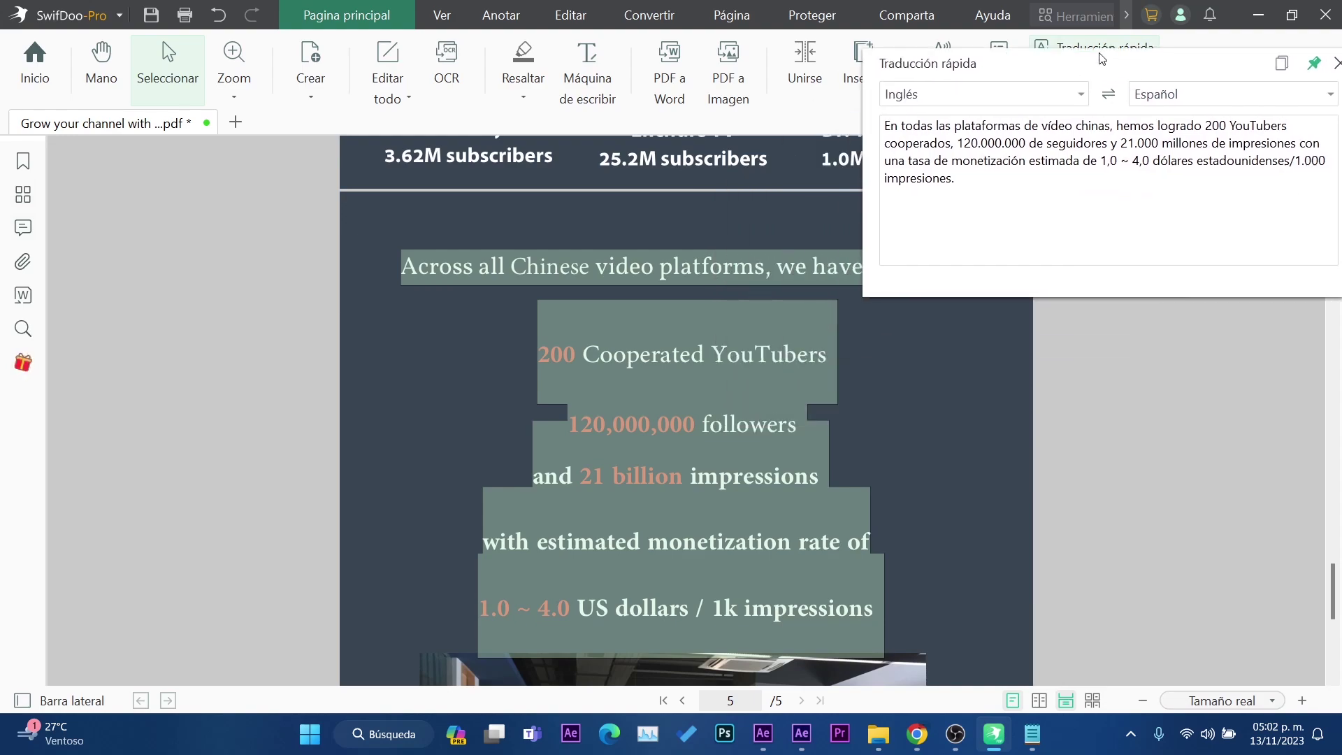
# - Translate page 2's 'Since 2013…' Market Overview paragraph, then close the translation panel
pyautogui.scroll(10, 1042, 419)
pyautogui.scroll(5, 675, 337)
pyautogui.scroll(5, 676, 337)
pyautogui.scroll(5, 675, 337)
pyautogui.scroll(5, 675, 337)
pyautogui.scroll(-3, 676, 337)
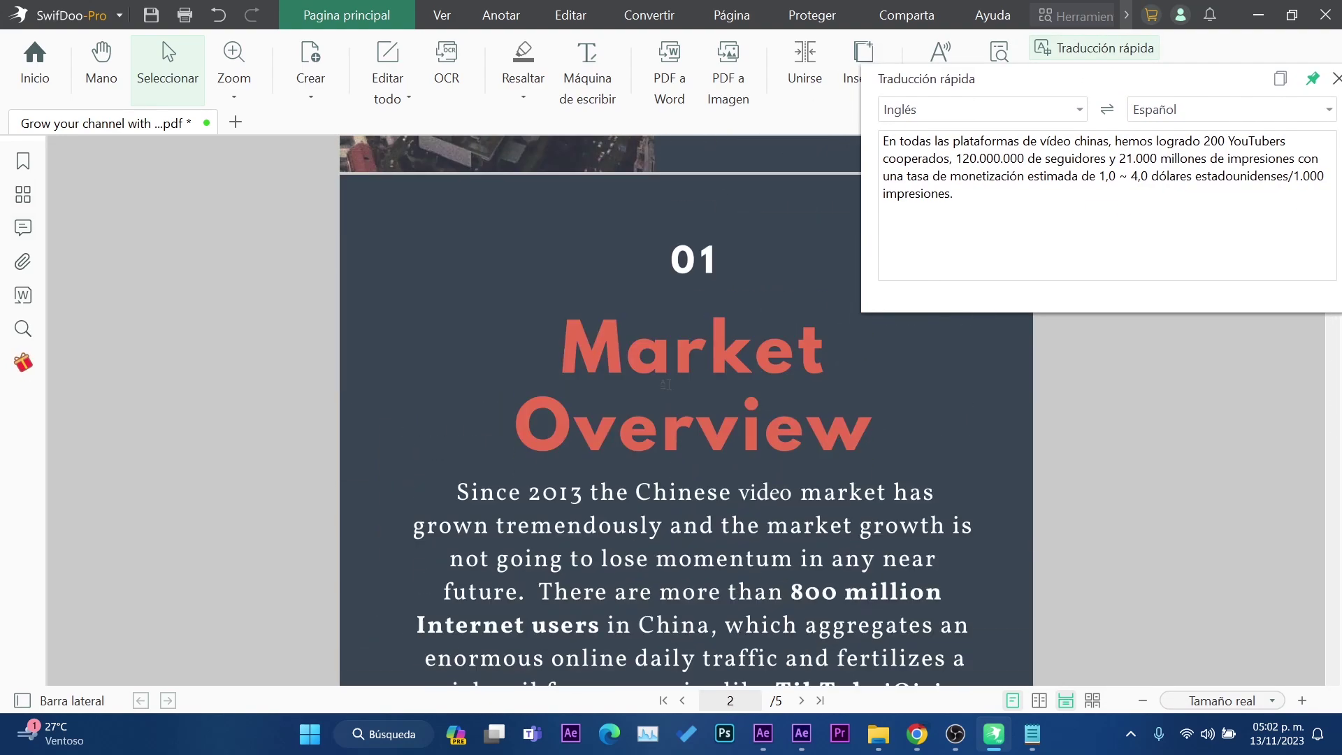
pyautogui.scroll(-3, 676, 337)
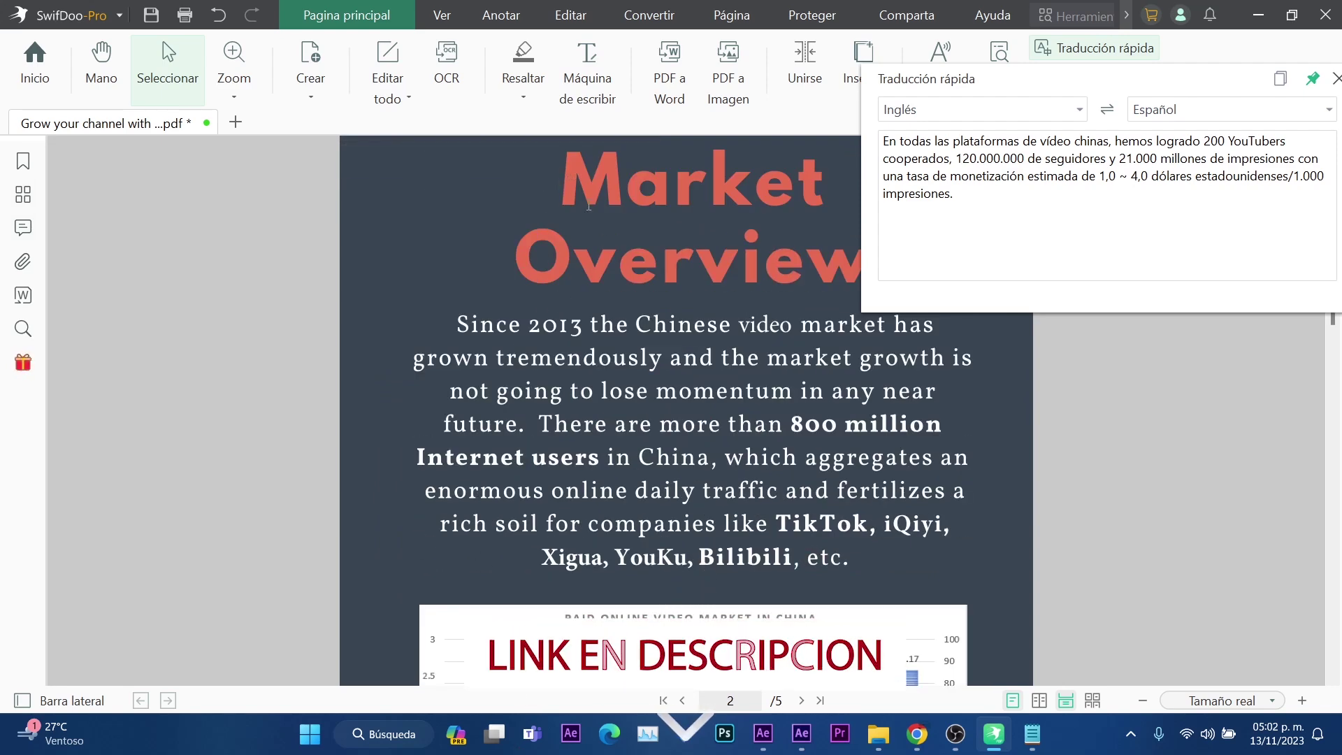
pyautogui.moveTo(767, 358); pyautogui.dragTo(457, 324)
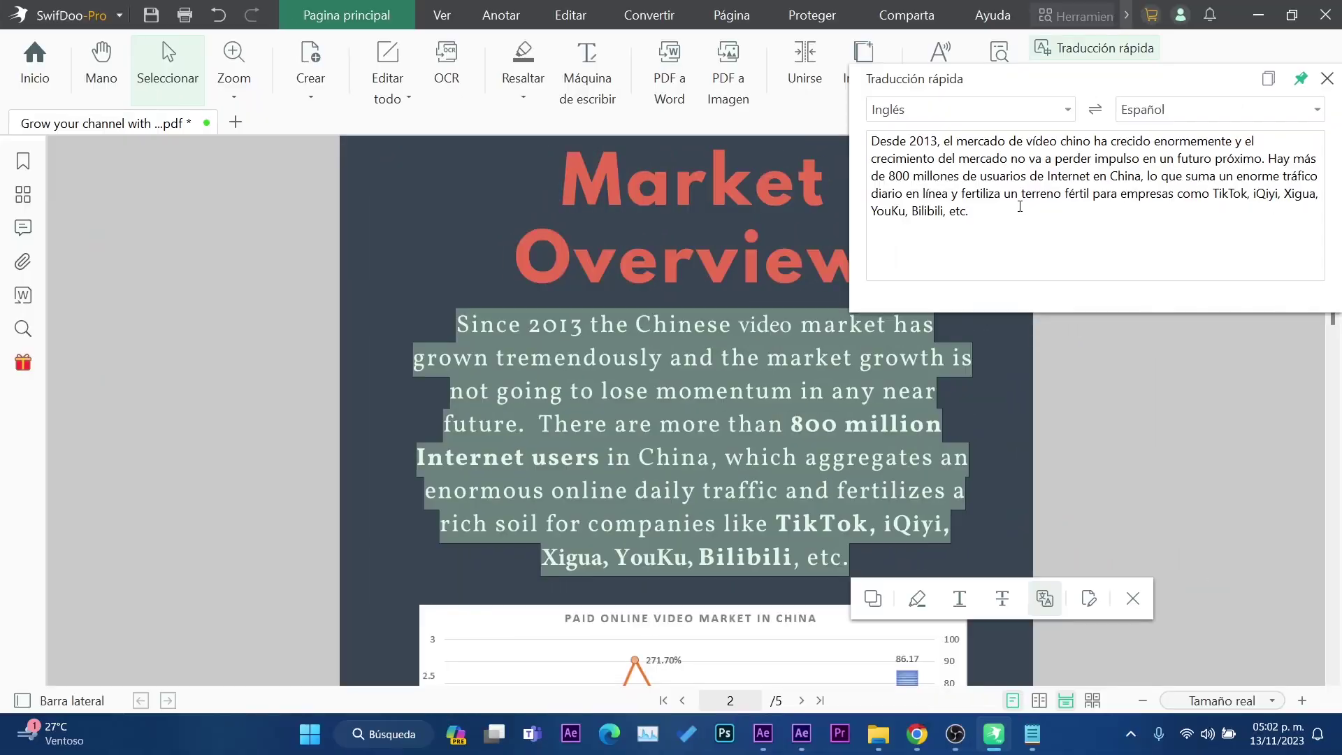
pyautogui.moveTo(1020, 79); pyautogui.dragTo(1028, 153)
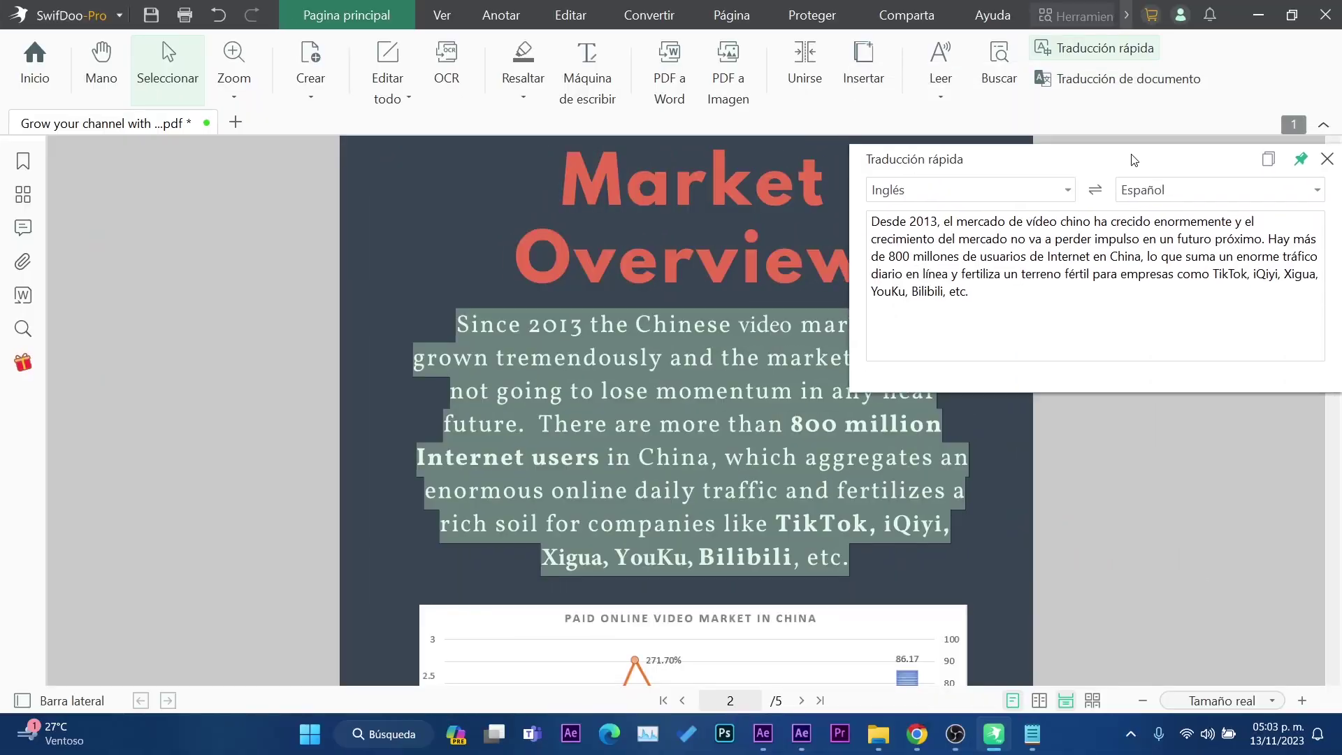
pyautogui.click(1336, 154)
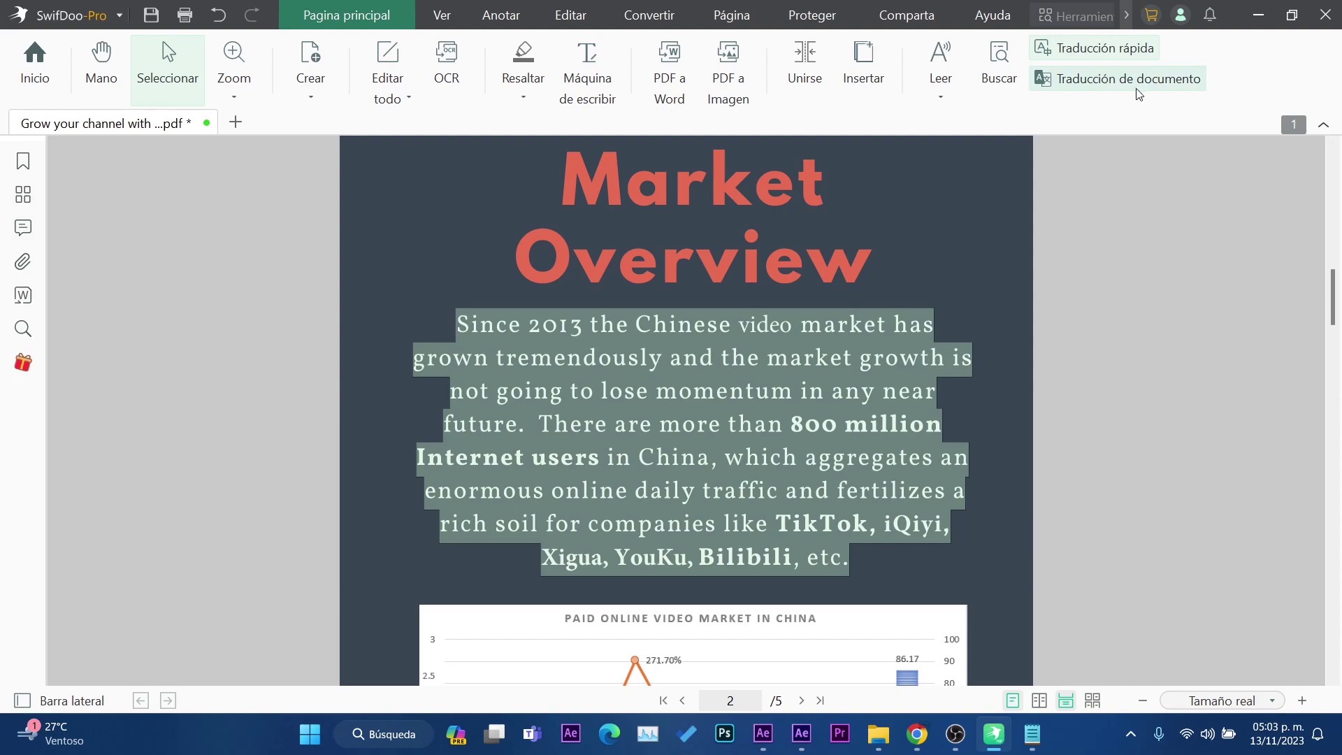
# - Open Traducción de documento with Inglés as the source and Español as the target language
pyautogui.scroll(-1, 749, 378)
pyautogui.scroll(-10, 749, 378)
pyautogui.scroll(-10, 769, 391)
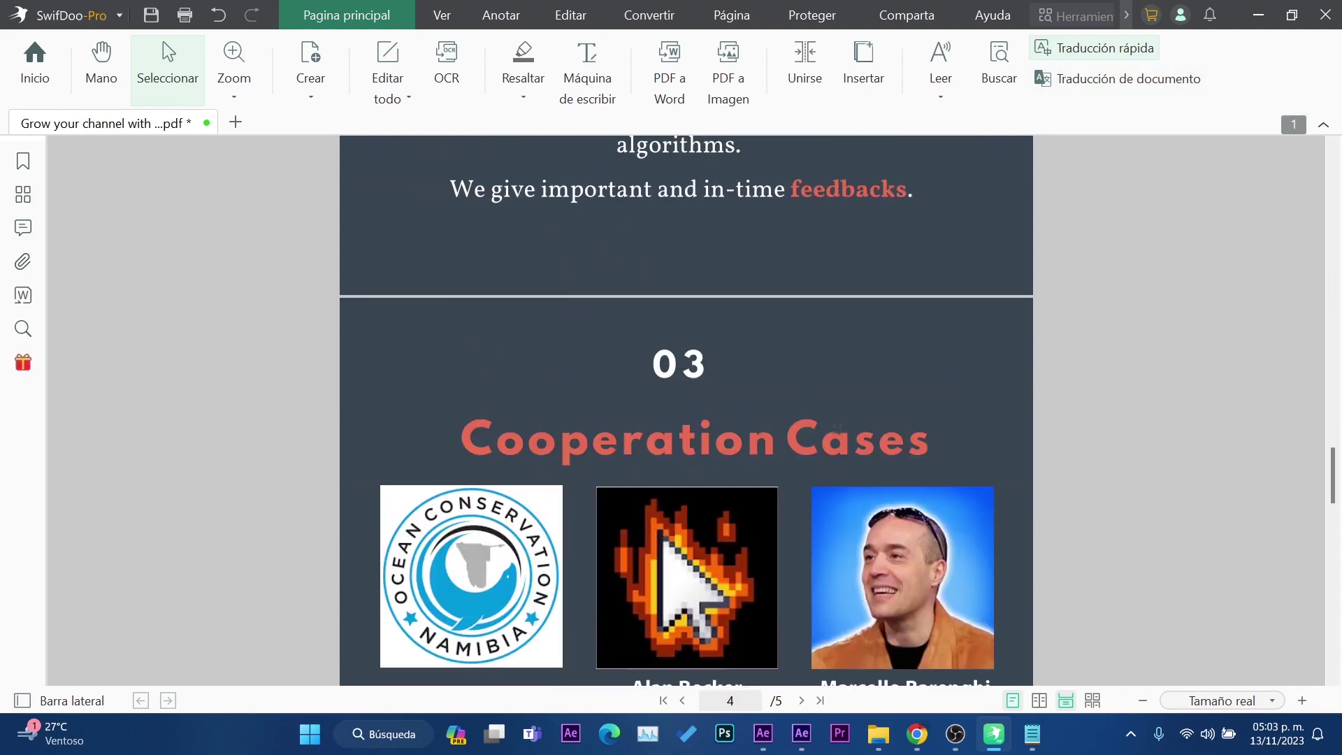
pyautogui.scroll(-10, 804, 406)
pyautogui.scroll(-10, 829, 420)
pyautogui.scroll(-2, 830, 421)
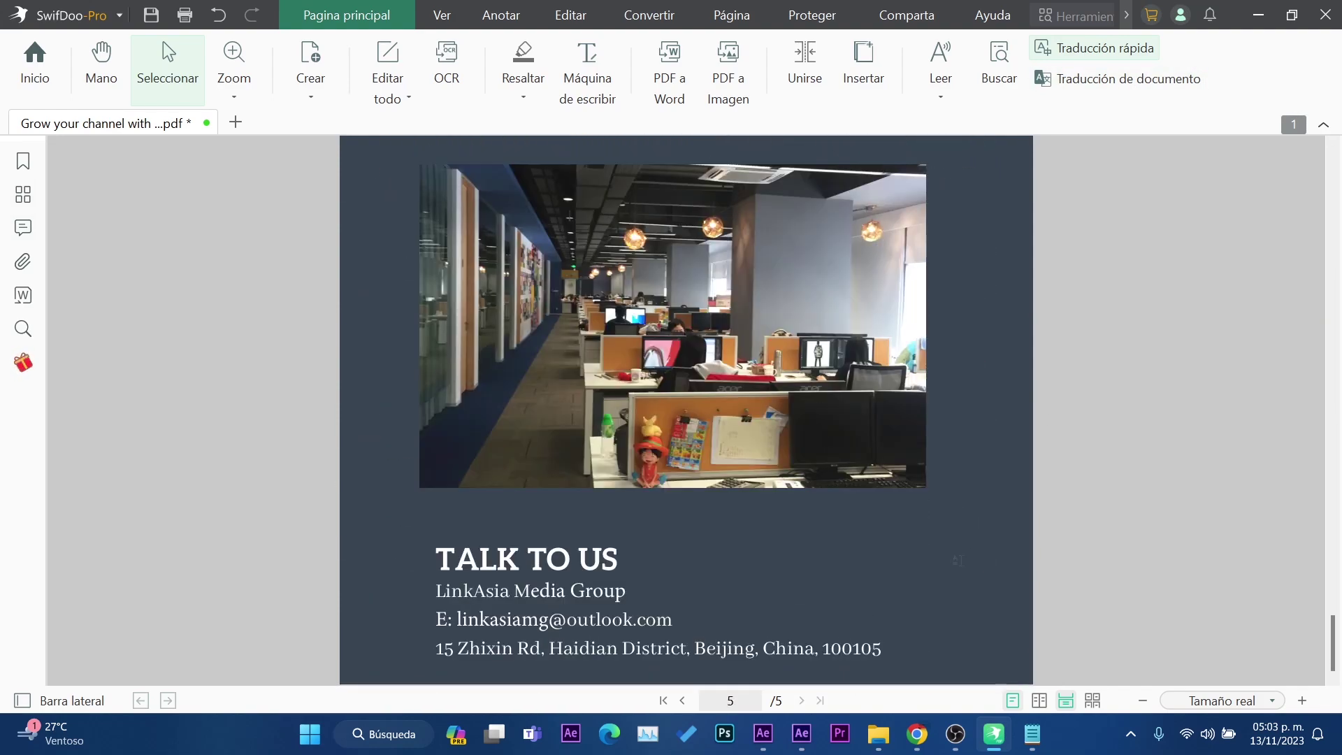
pyautogui.scroll(7, 769, 510)
pyautogui.scroll(3, 709, 535)
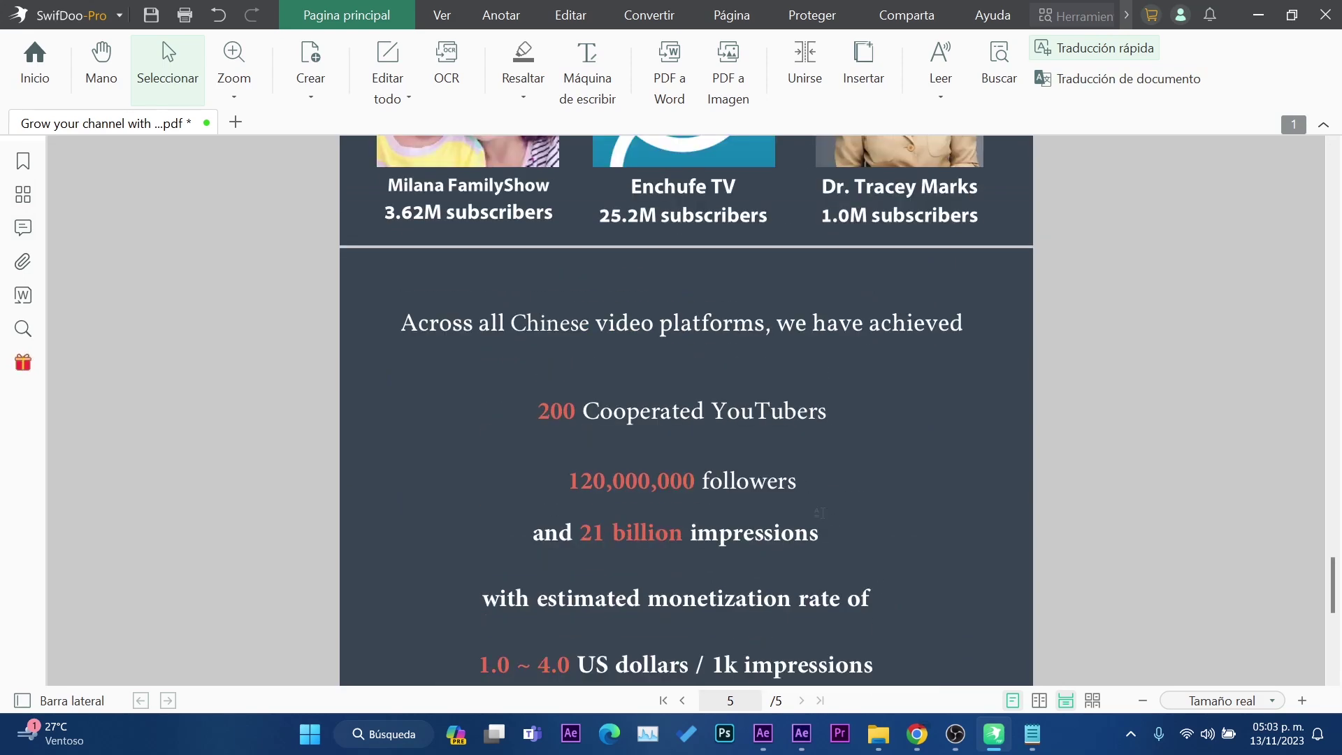
pyautogui.click(1122, 80)
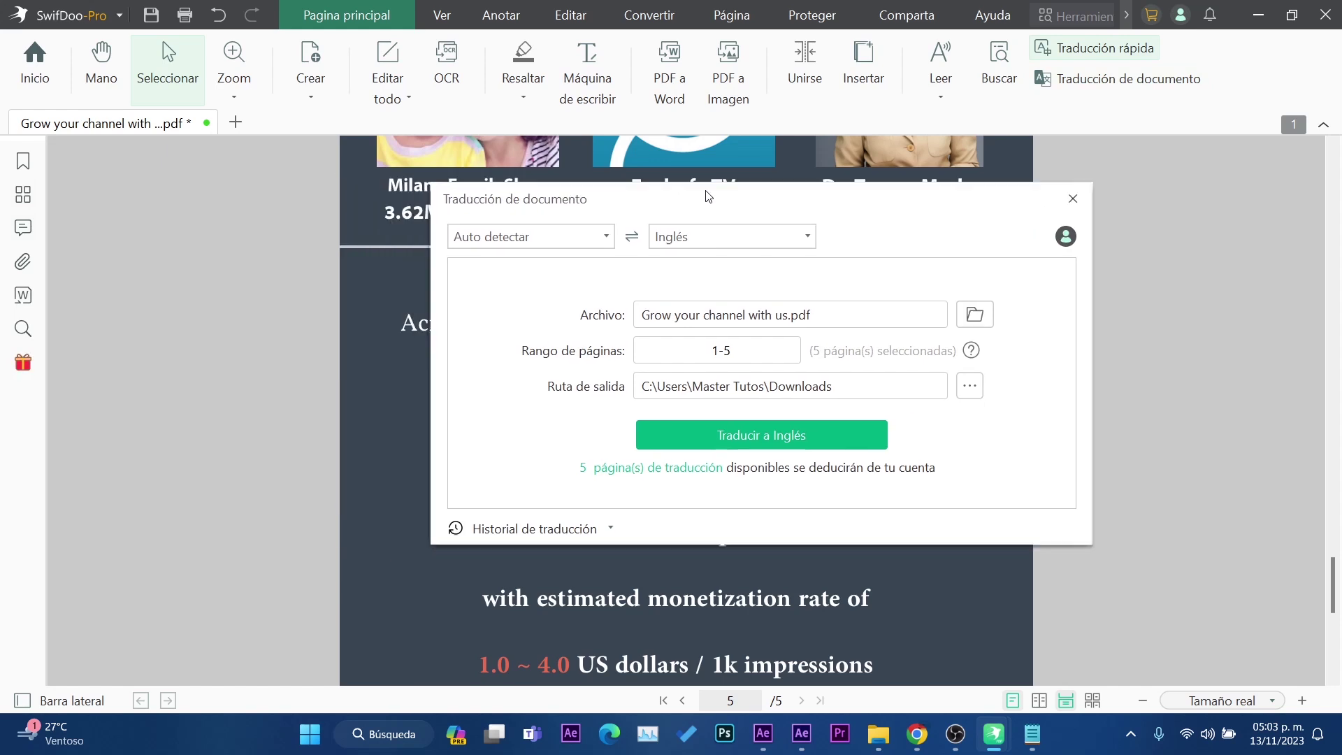
pyautogui.click(552, 231)
pyautogui.click(580, 280)
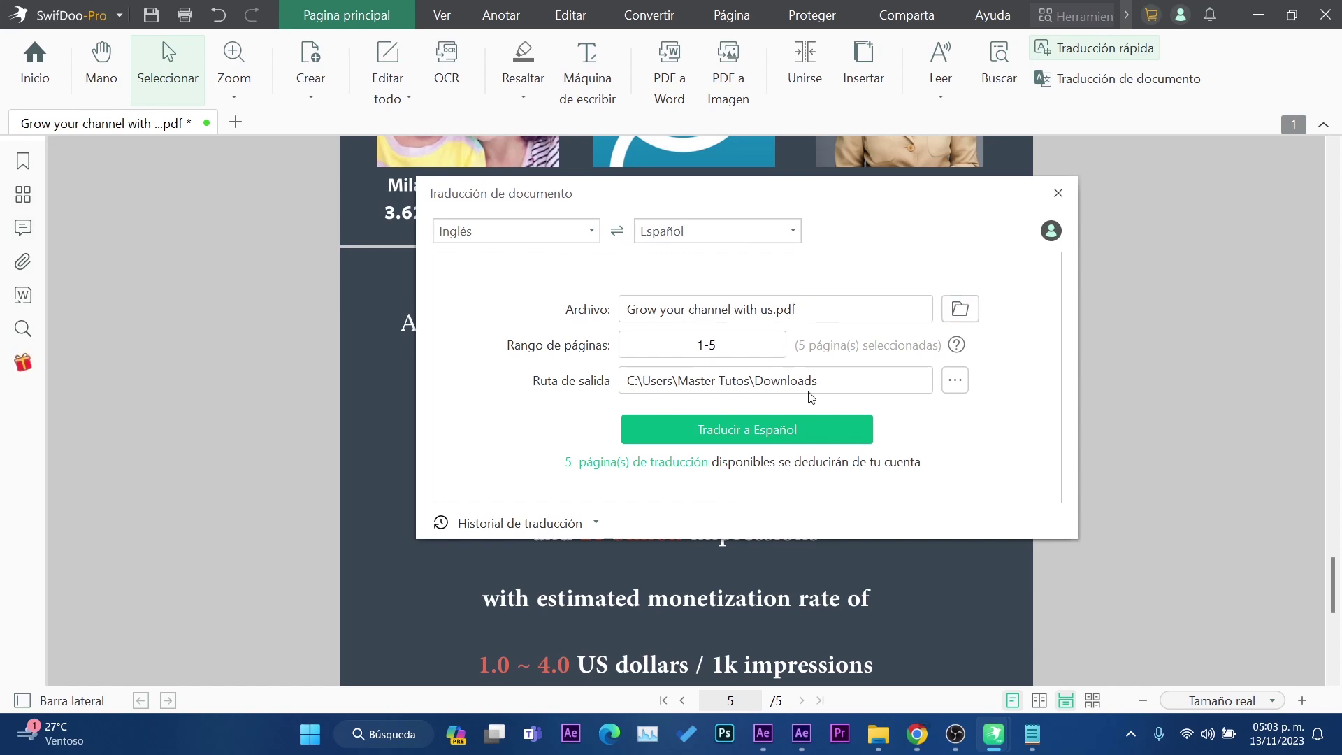
# - Start Traducir a Español, then dismiss the pages-exhausted notice and close the dialog
pyautogui.click(751, 429)
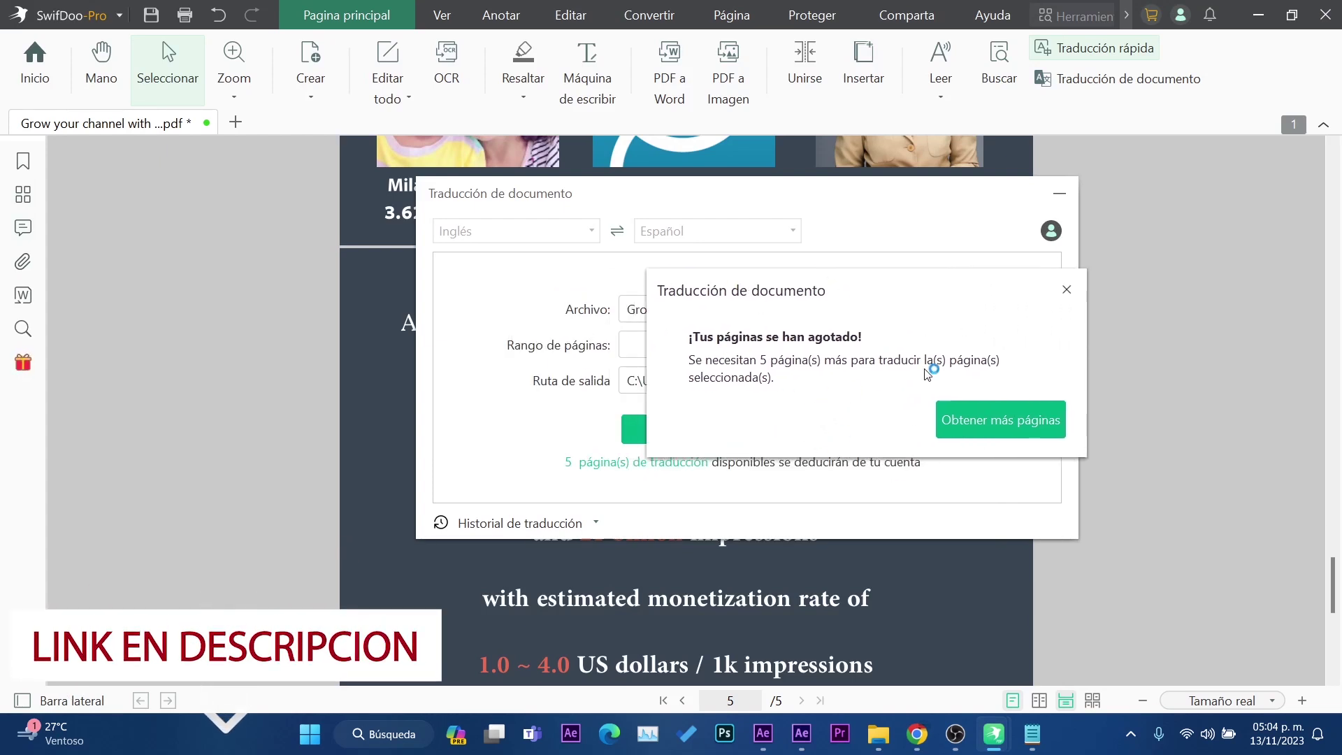
pyautogui.click(1067, 289)
pyautogui.click(1060, 193)
# - Go to page 2 of SENSHOMI-TechTee Pro.pdf and highlight the first Mission paragraph with Resaltar
pyautogui.scroll(1, 944, 443)
pyautogui.scroll(5, 746, 355)
pyautogui.scroll(10, 746, 355)
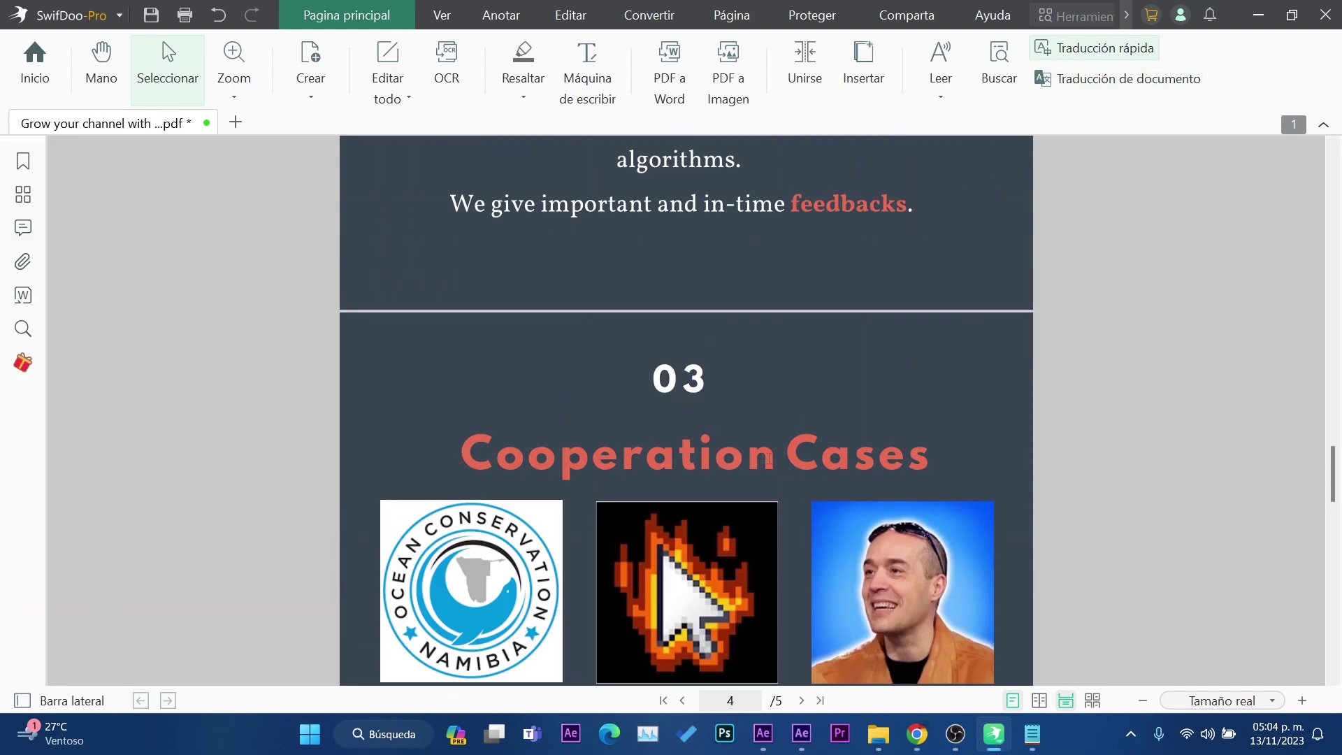
pyautogui.scroll(5, 741, 446)
pyautogui.scroll(-3, 776, 387)
pyautogui.scroll(-4, 773, 422)
pyautogui.scroll(-3, 804, 453)
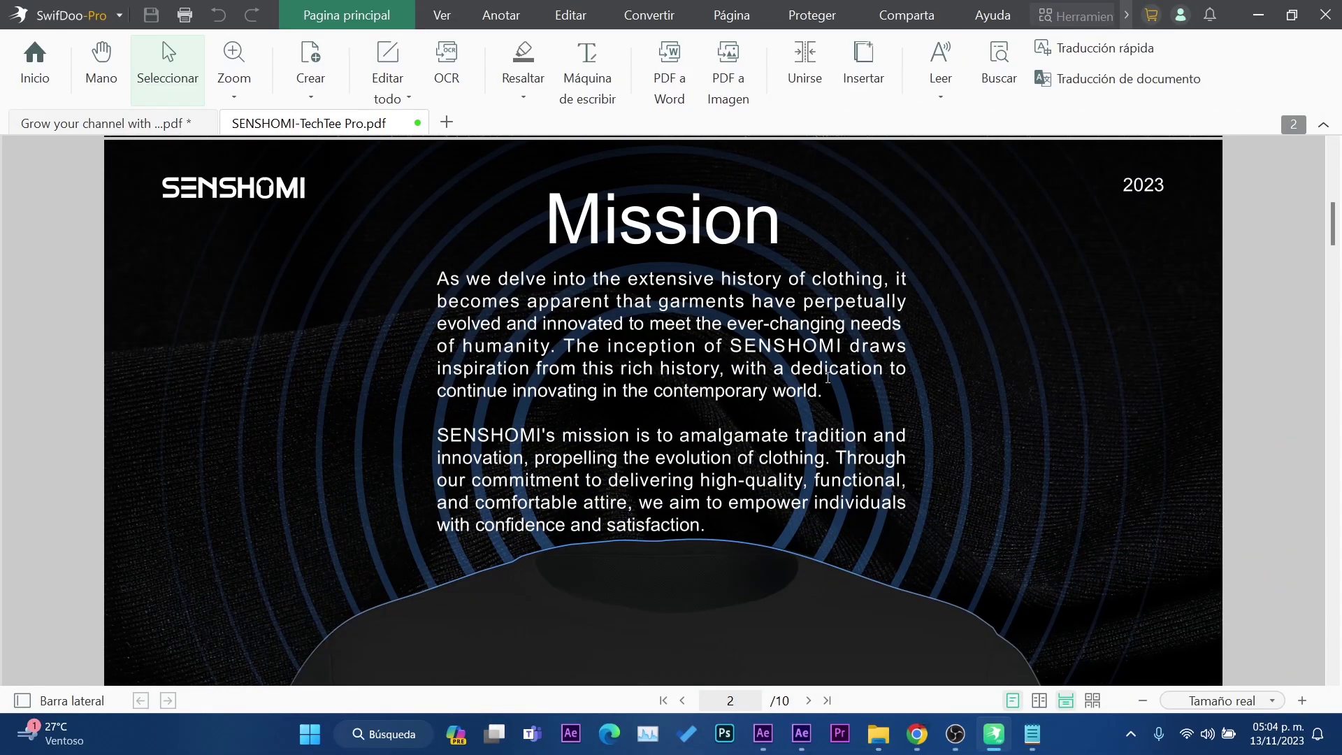
pyautogui.click(543, 79)
pyautogui.moveTo(714, 376); pyautogui.dragTo(526, 279)
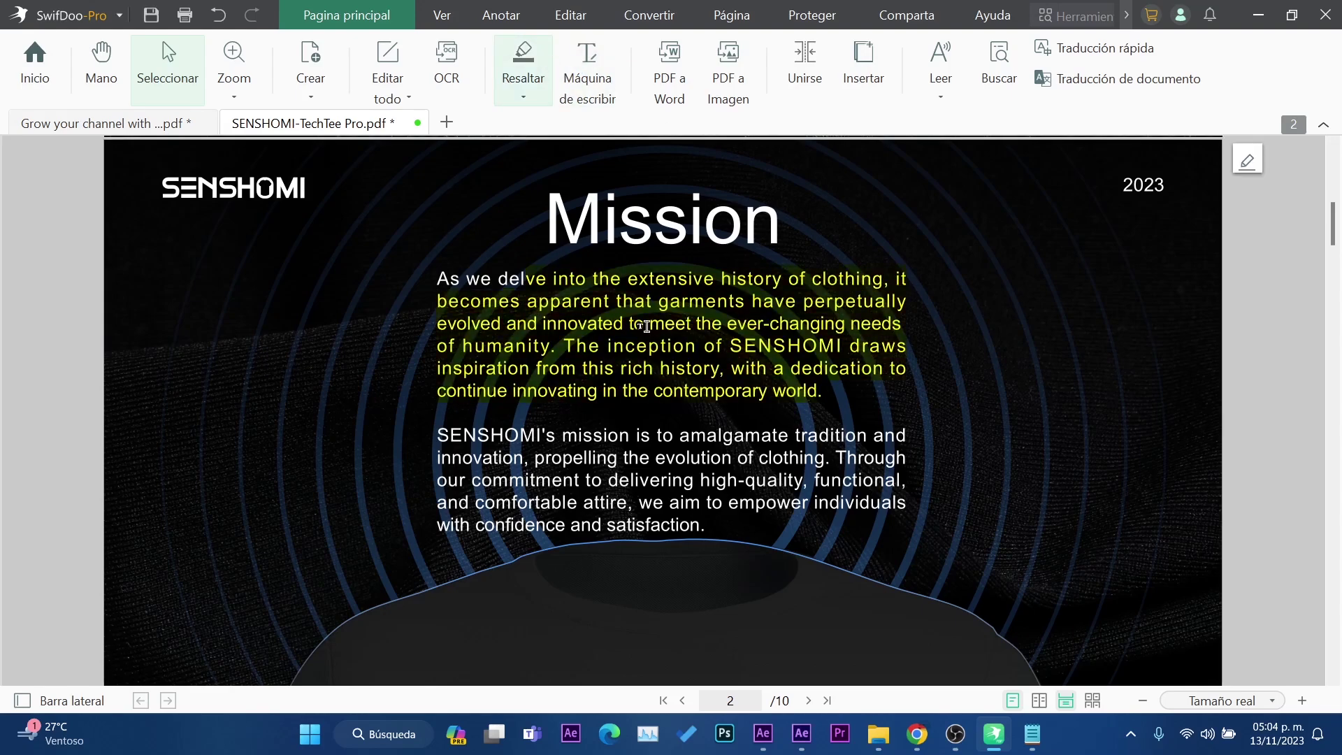
# - Place a Máquina de escribir text box beside the Mission text
pyautogui.click(600, 64)
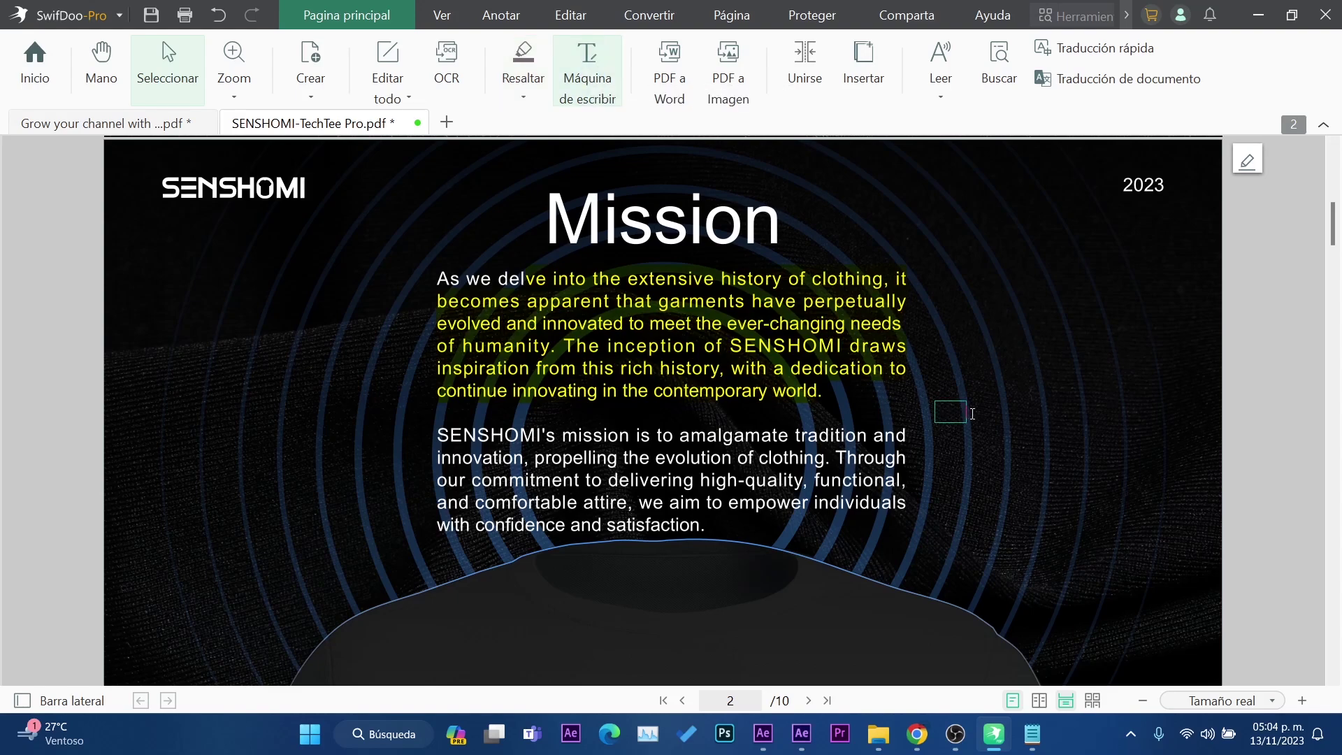
pyautogui.click(964, 456)
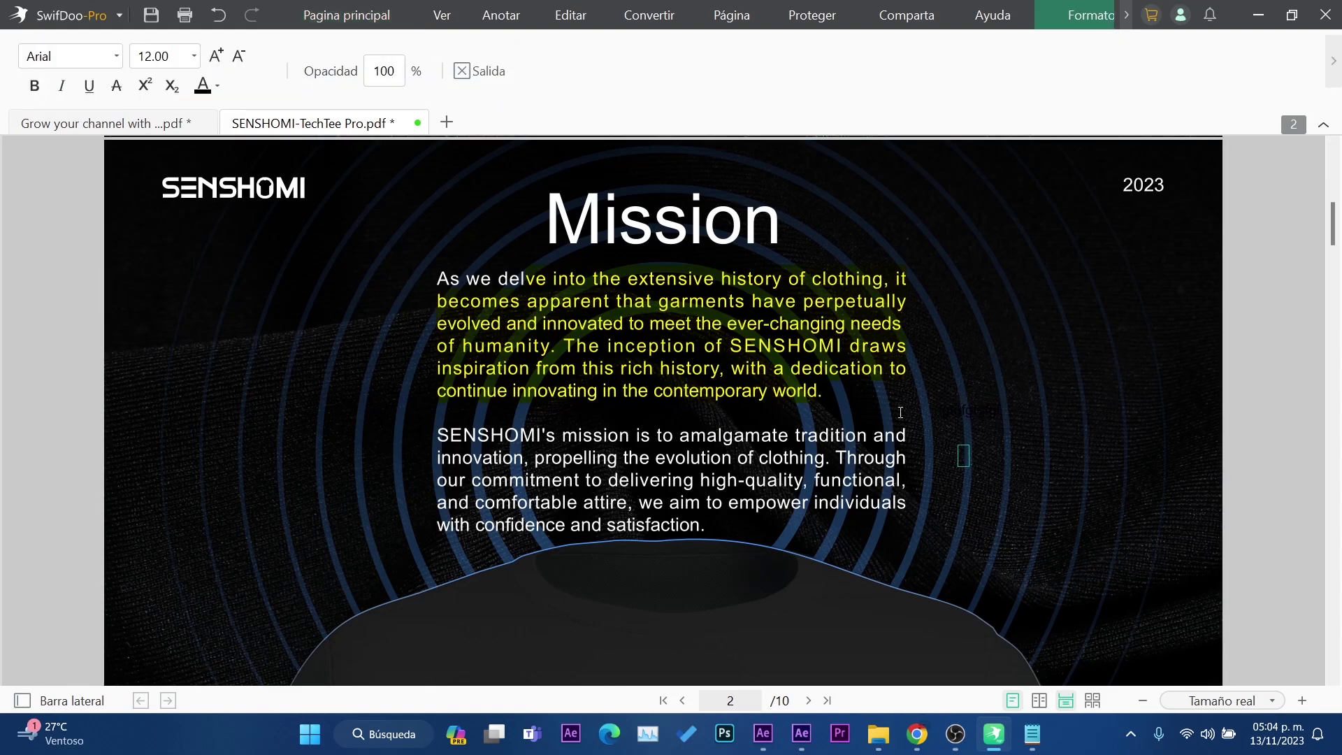
pyautogui.click(461, 71)
# - Browse the Ver, Anotar and Editar tools, then open Convertir's PDF to Word converter
pyautogui.click(444, 13)
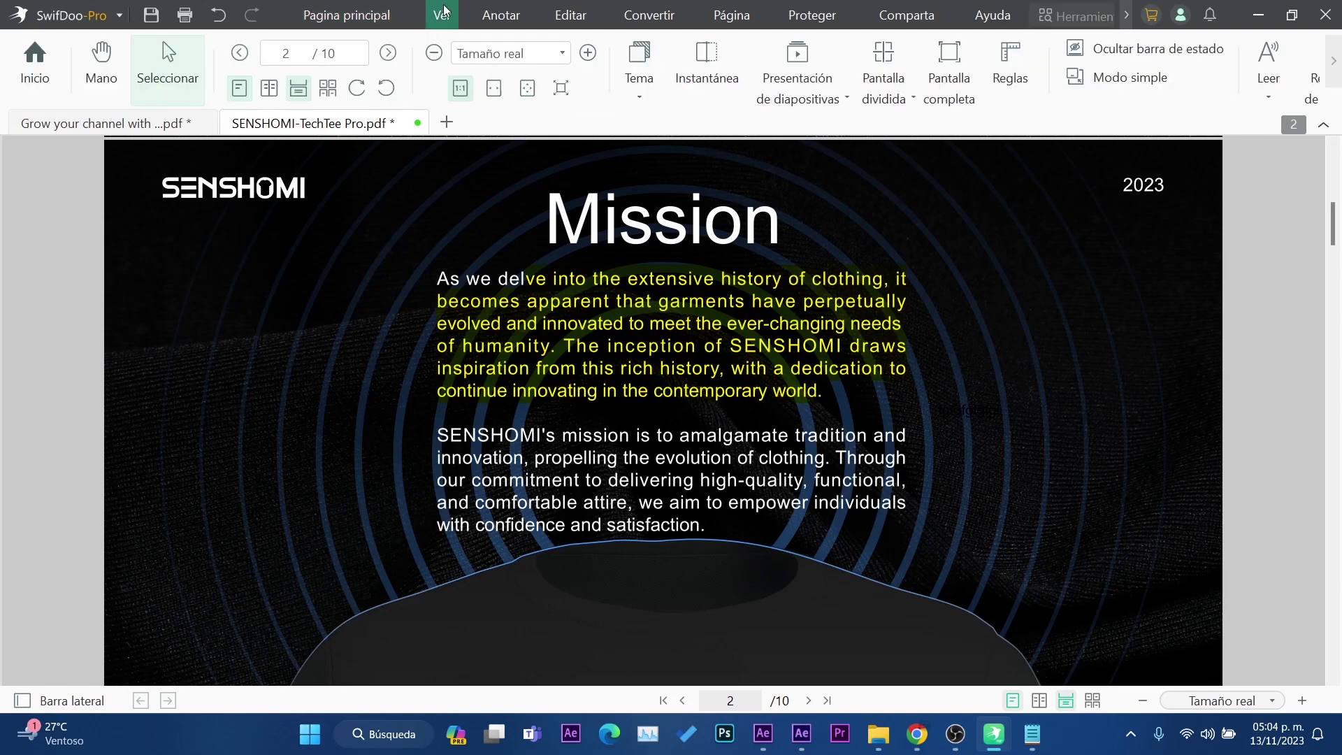
pyautogui.click(500, 11)
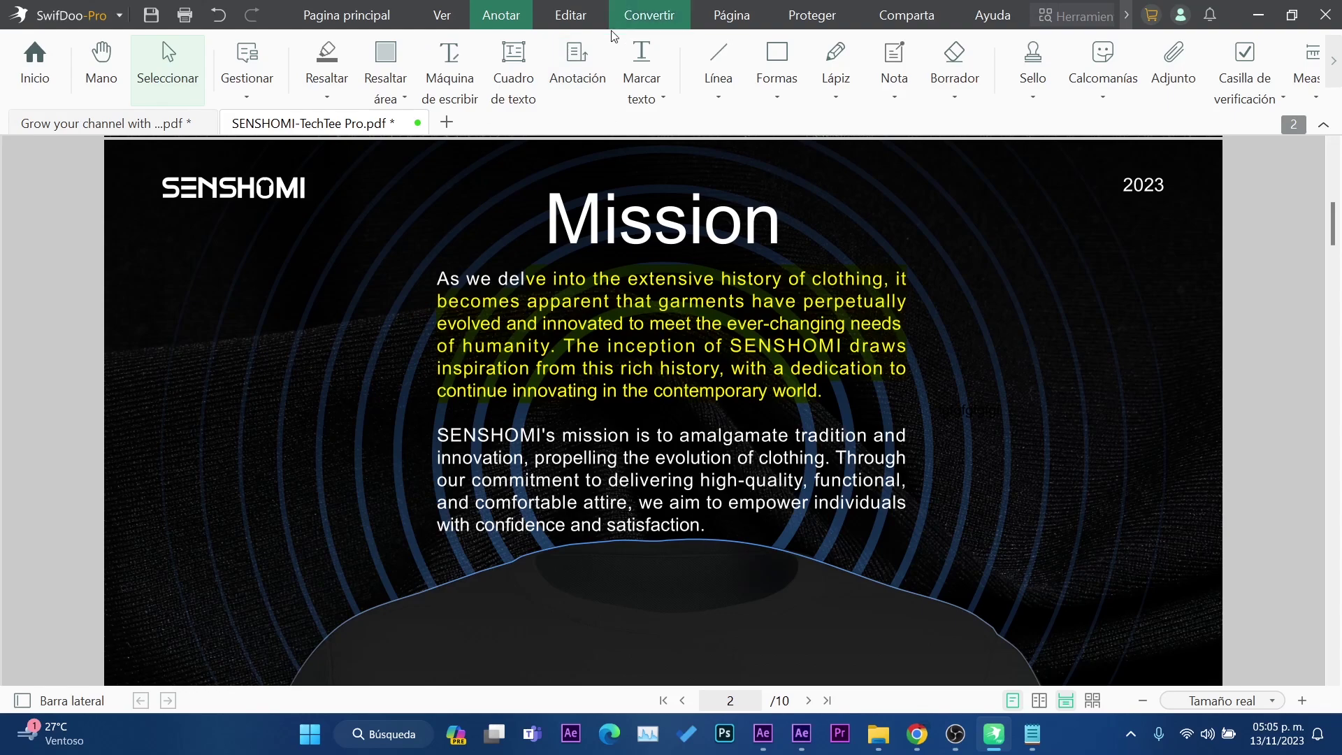
pyautogui.click(573, 15)
pyautogui.click(644, 14)
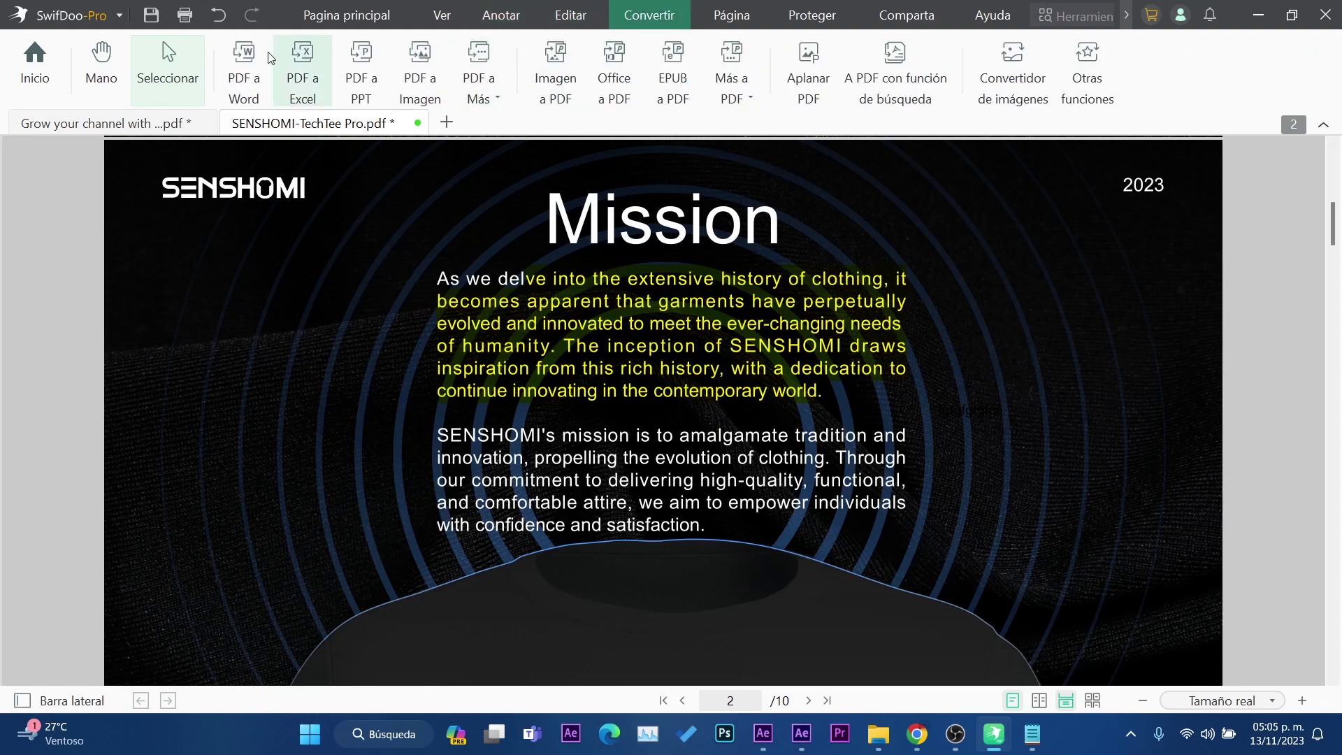
pyautogui.click(256, 59)
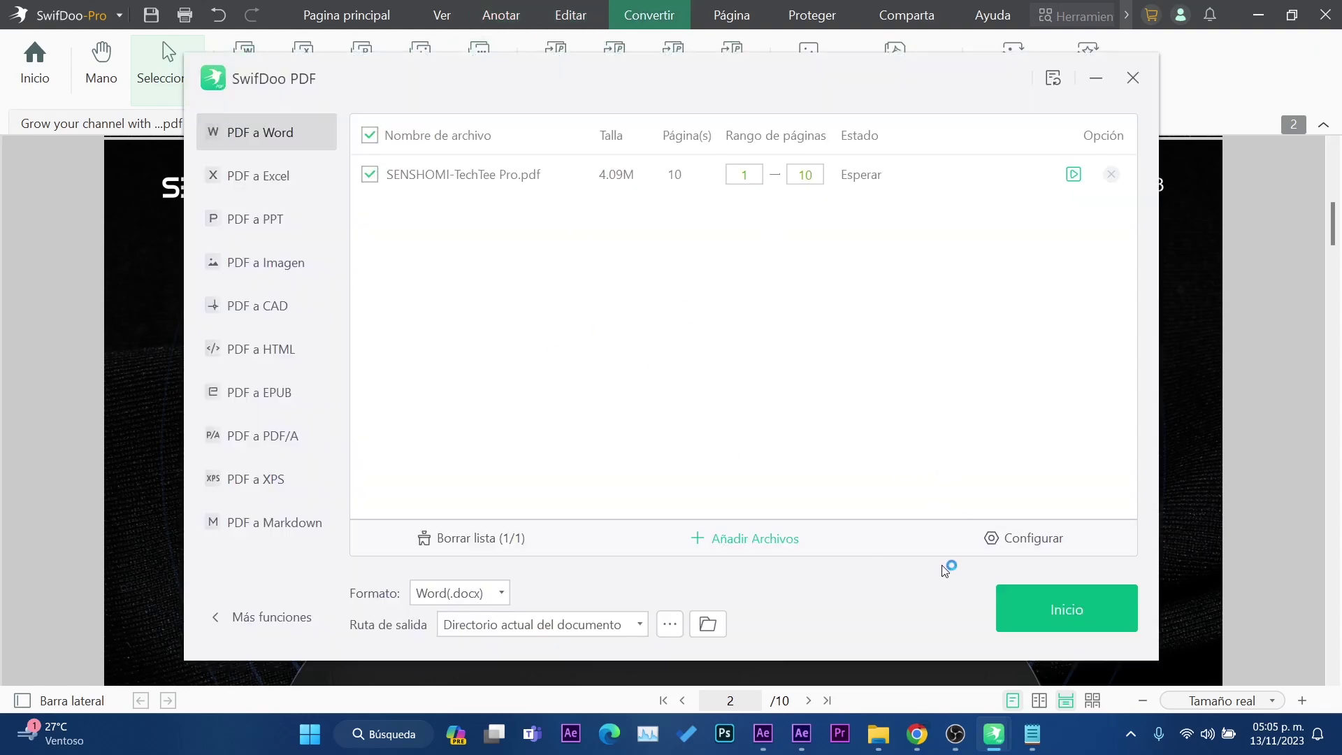
# - Convert SENSHOMI-TechTee Pro.pdf to Word, scroll through the 10-page result in WPS Writer, then close it
pyautogui.click(1061, 614)
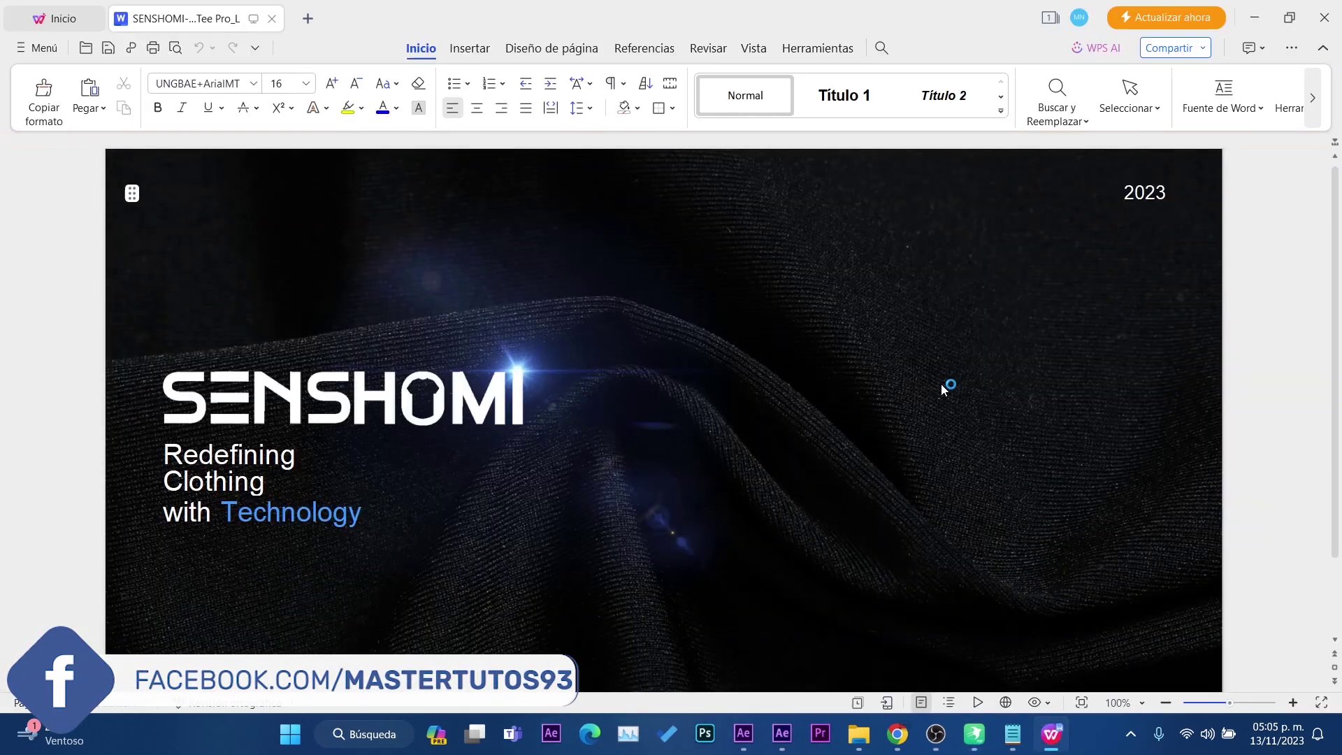
pyautogui.scroll(-10, 941, 383)
pyautogui.scroll(-5, 692, 430)
pyautogui.scroll(-5, 692, 429)
pyautogui.scroll(-3, 700, 440)
pyautogui.scroll(-10, 720, 454)
pyautogui.scroll(-10, 739, 472)
pyautogui.scroll(-10, 739, 472)
pyautogui.scroll(-10, 739, 472)
pyautogui.scroll(-5, 738, 472)
pyautogui.click(1326, 17)
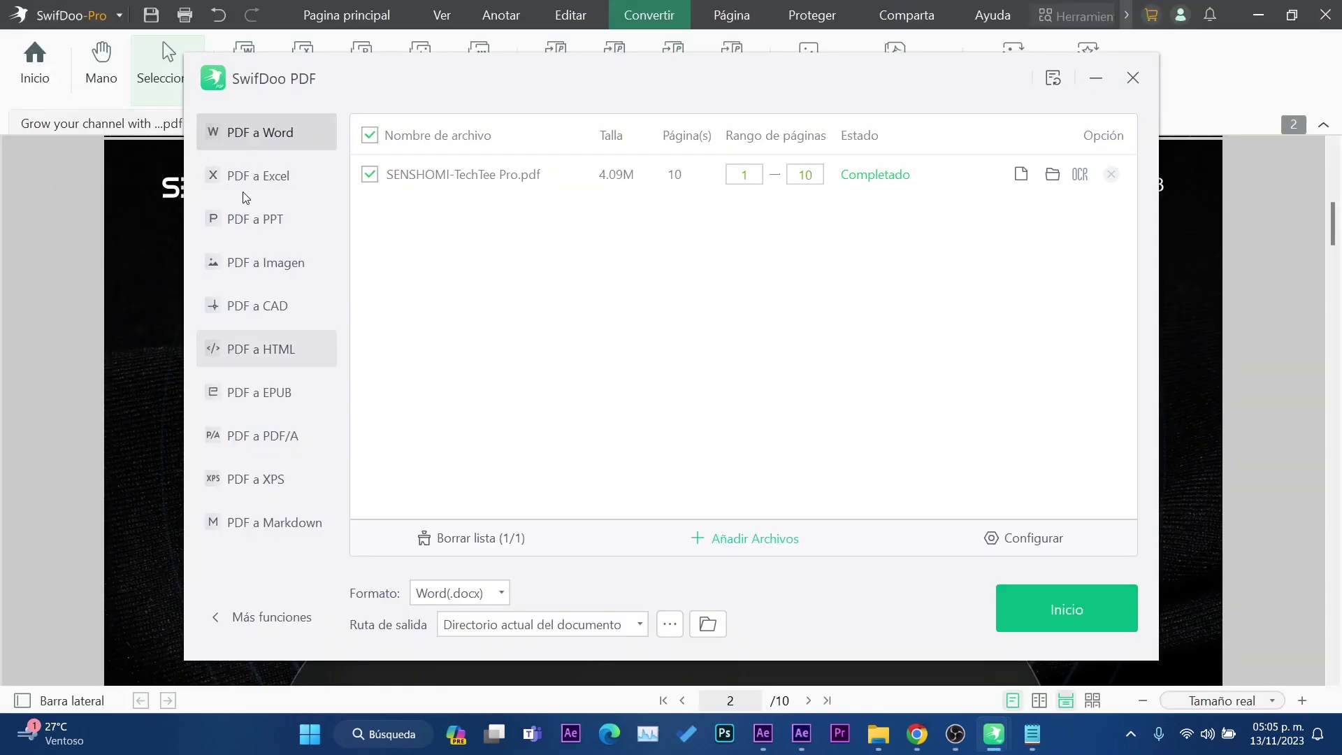
# - Close the converter and bring up Firma's signature options under Proteger on the Mission page
pyautogui.click(1133, 78)
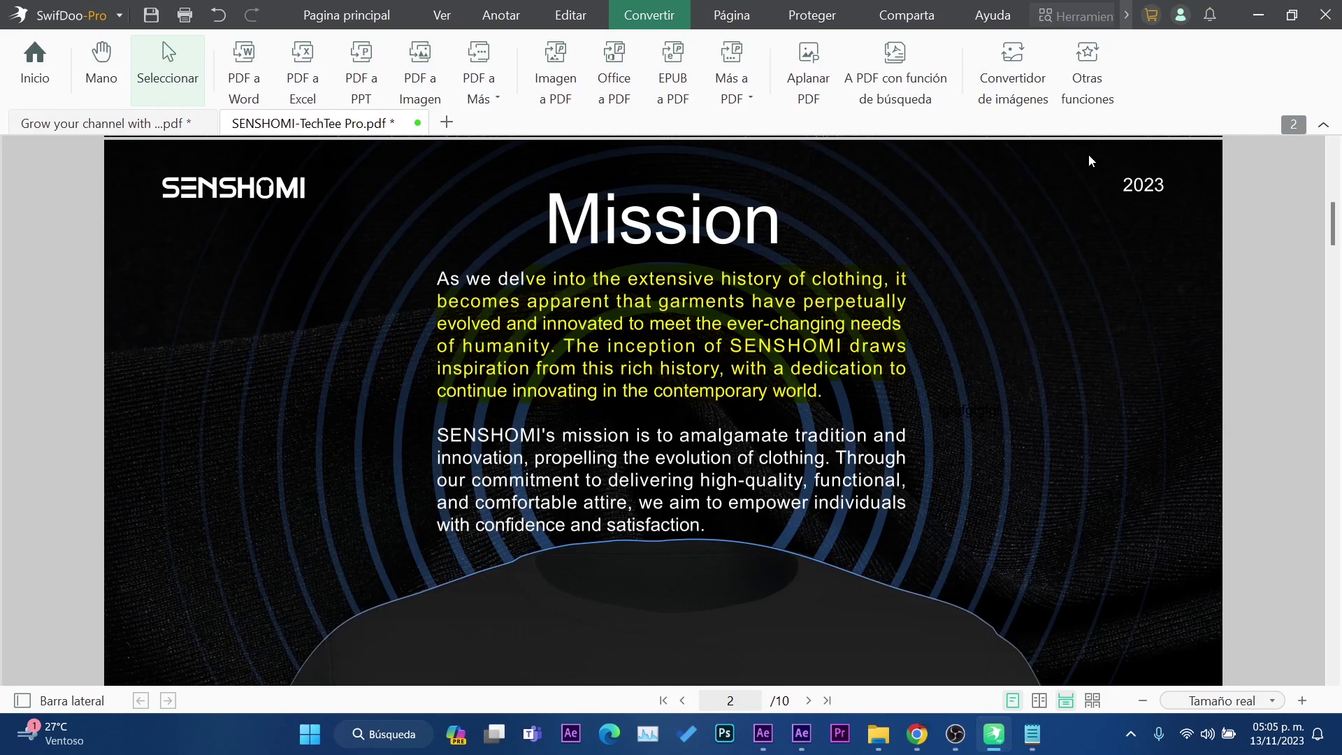
pyautogui.click(732, 15)
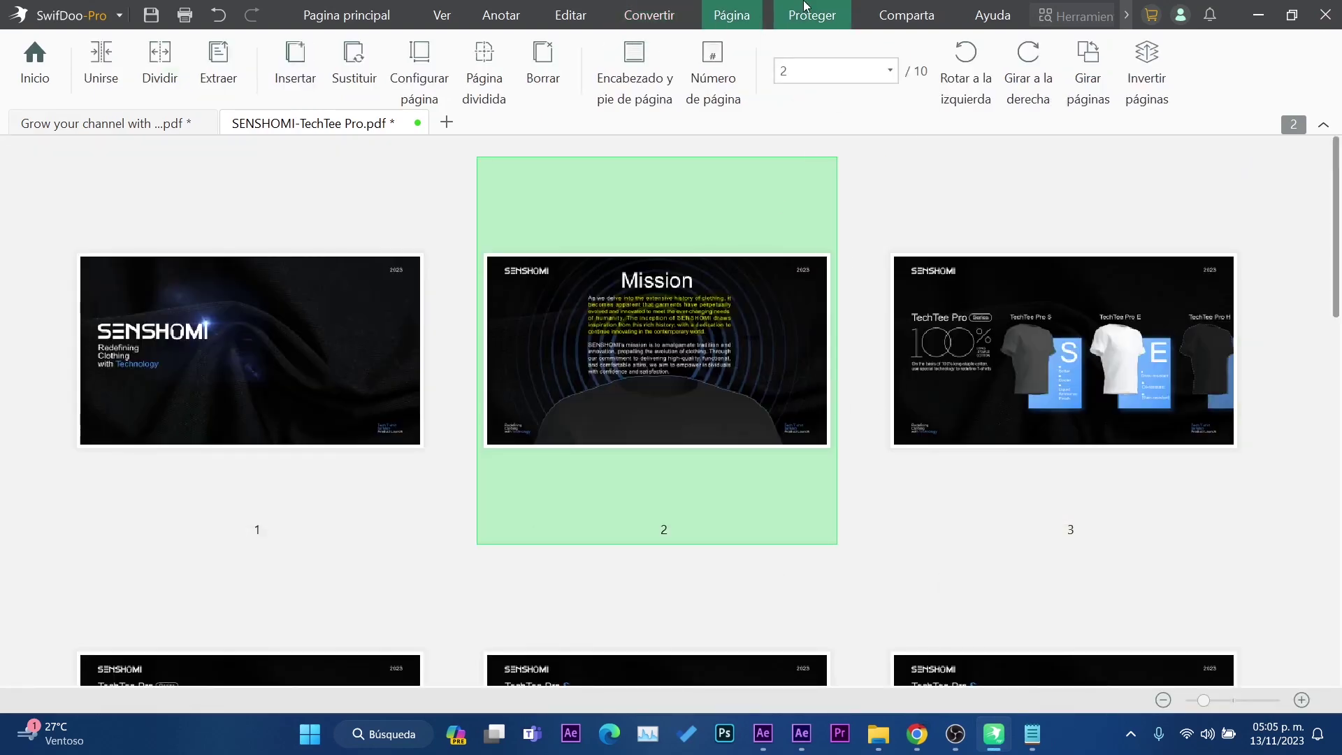
pyautogui.click(812, 17)
pyautogui.scroll(-7, 745, 420)
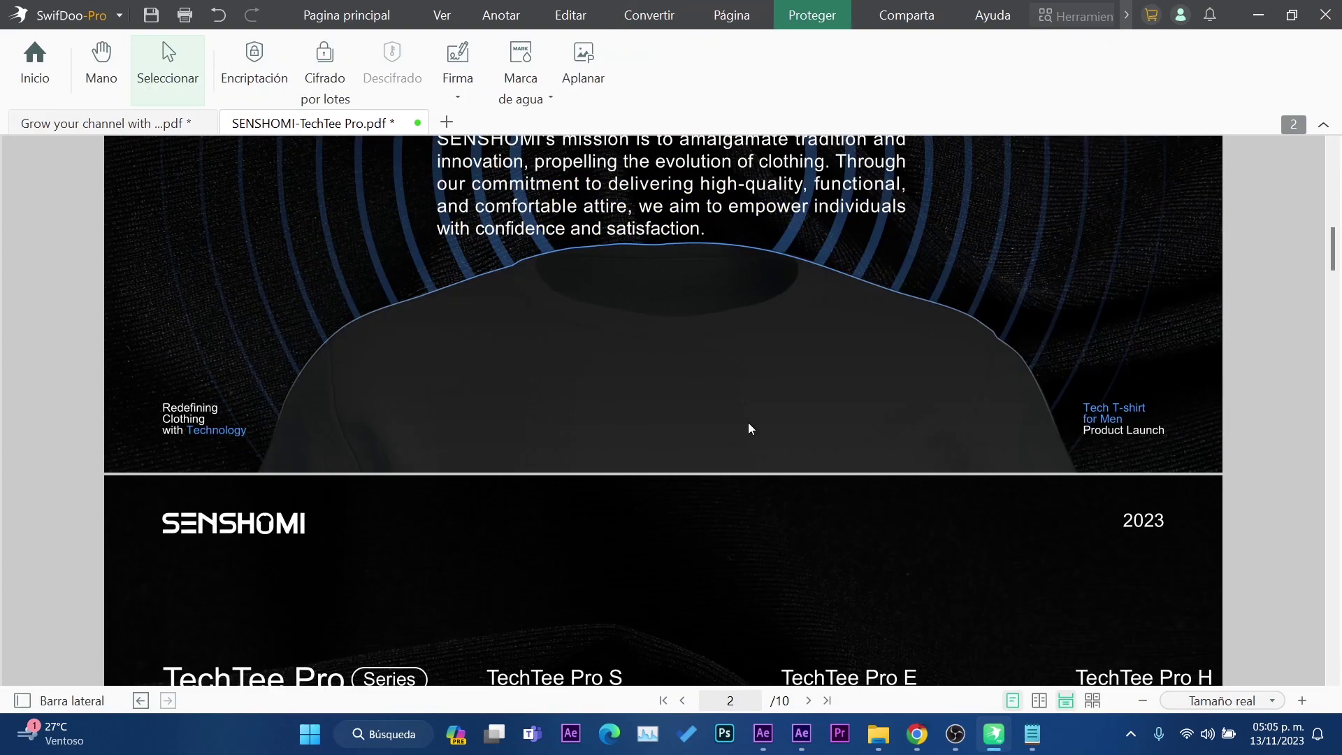
pyautogui.scroll(2, 710, 380)
pyautogui.scroll(1, 710, 381)
pyautogui.click(461, 64)
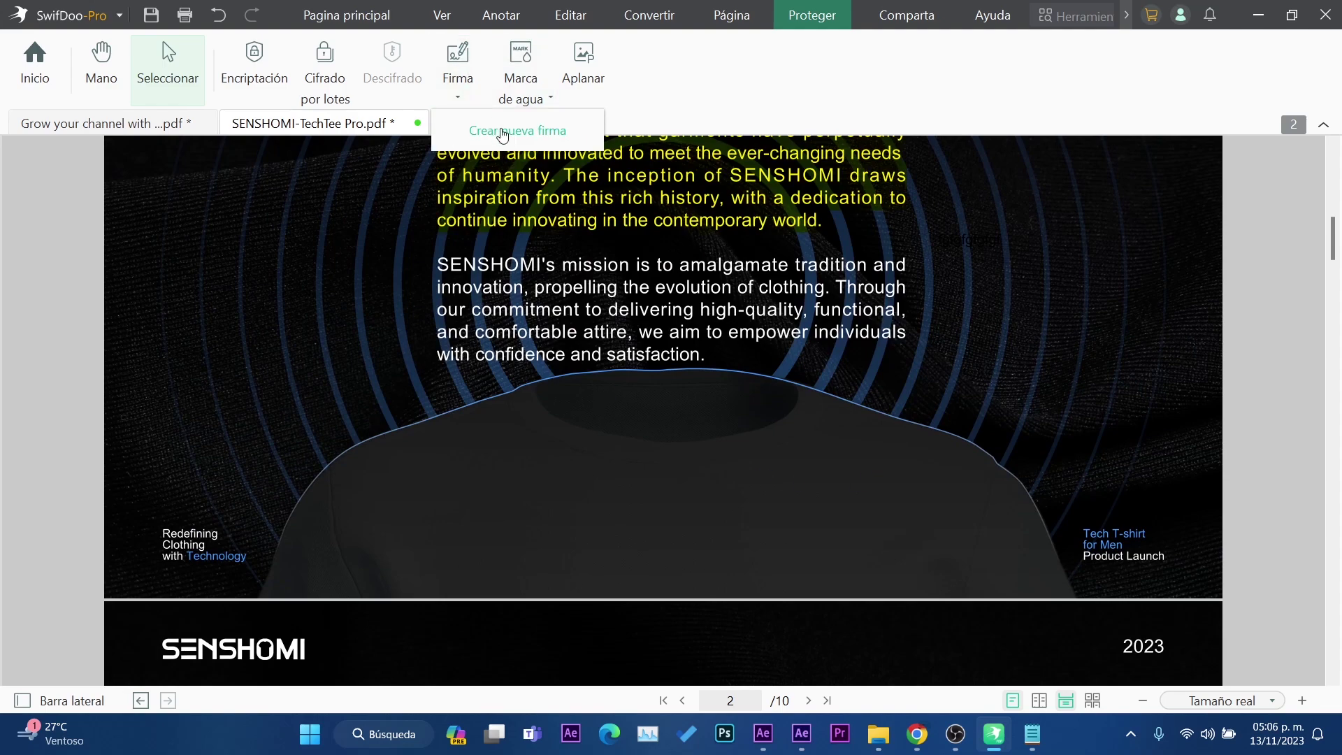
# - Draw a new red handwritten signature and place it on the shirt below the Mission text
pyautogui.click(502, 133)
pyautogui.moveTo(563, 344)
pyautogui.mouseDown()
pyautogui.moveTo(570, 366)
pyautogui.moveTo(776, 305)
pyautogui.mouseUp()
pyautogui.moveTo(720, 316); pyautogui.dragTo(713, 371)
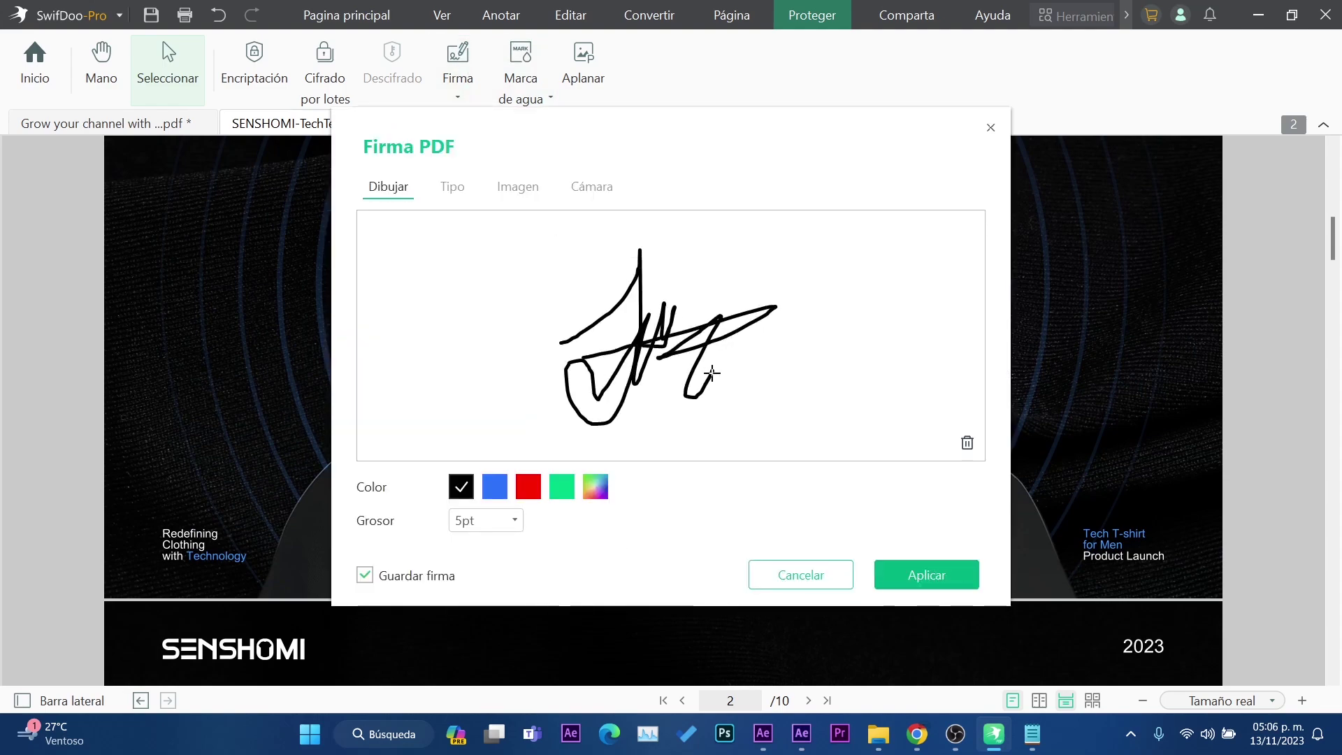
pyautogui.click(529, 486)
pyautogui.click(930, 572)
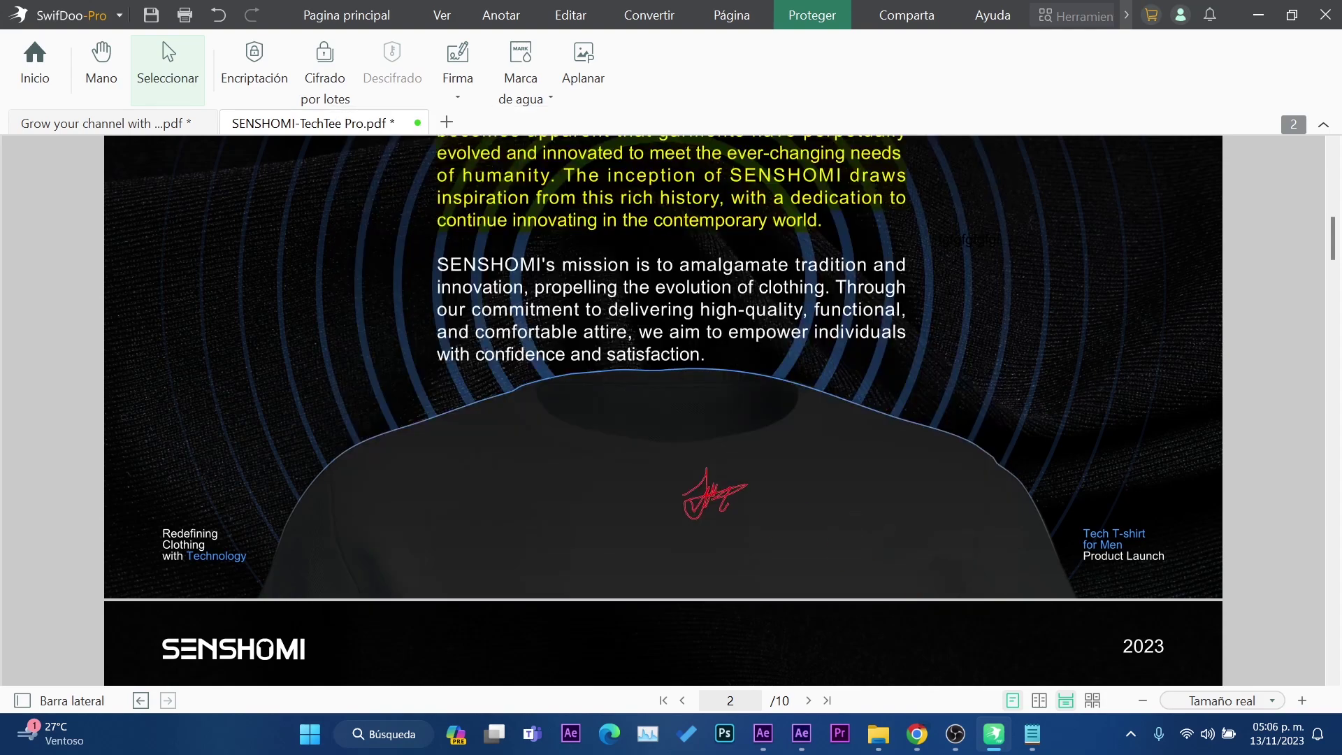
pyautogui.click(663, 494)
pyautogui.click(979, 371)
# - Place the saved hand-drawn signature at the bottom of the page 4 TechTee Pro Series slide
pyautogui.scroll(5, 972, 420)
pyautogui.scroll(-8, 909, 517)
pyautogui.scroll(-7, 836, 557)
pyautogui.scroll(-5, 739, 556)
pyautogui.scroll(-8, 695, 523)
pyautogui.scroll(3, 677, 334)
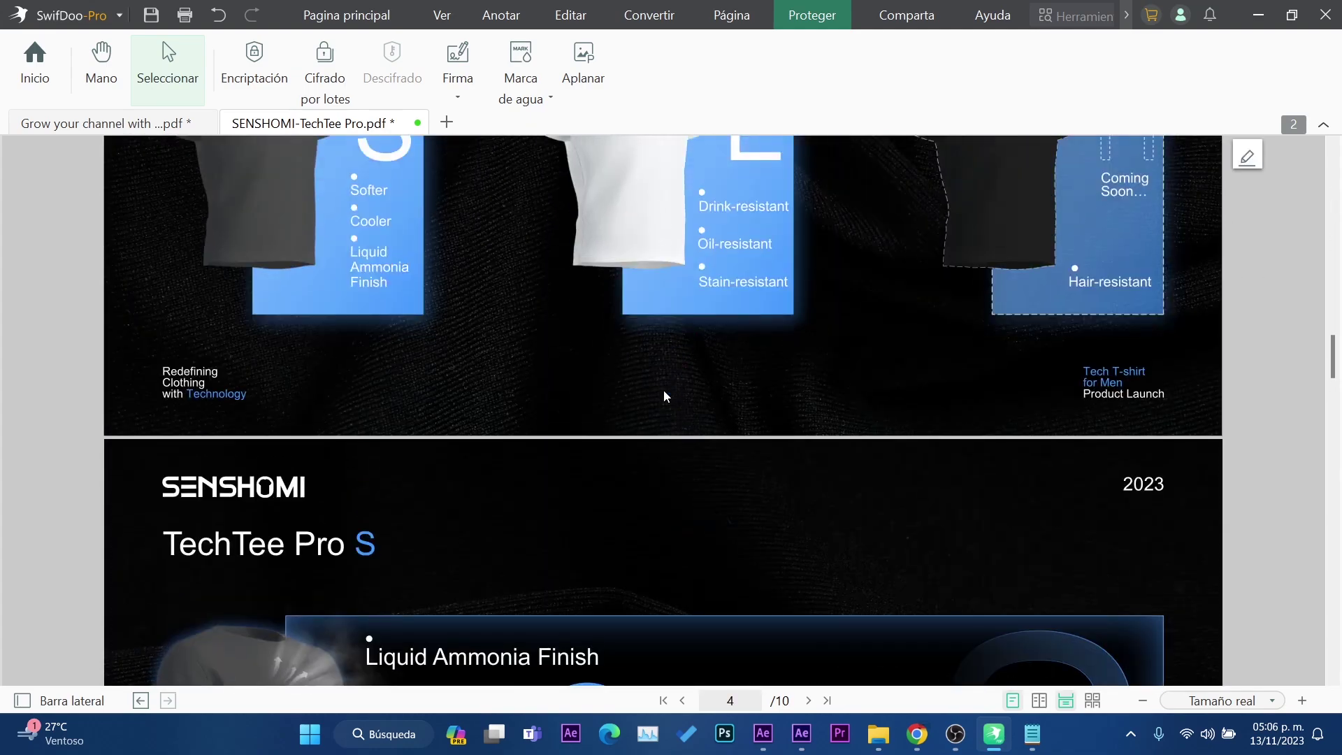
pyautogui.click(458, 73)
pyautogui.click(515, 161)
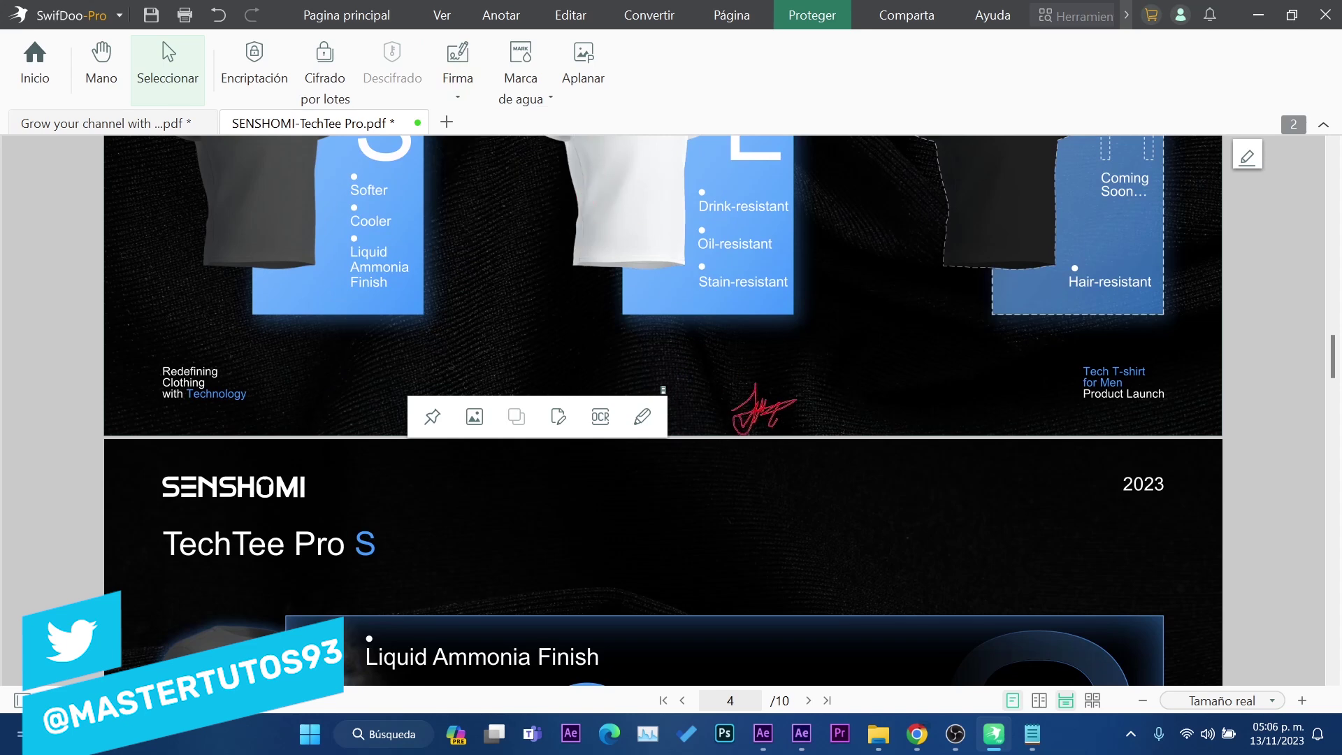
pyautogui.click(731, 374)
# - Enlarge the placed signature and shift it left toward the bottom centre of the slide
pyautogui.moveTo(818, 408); pyautogui.dragTo(902, 439)
pyautogui.click(758, 383)
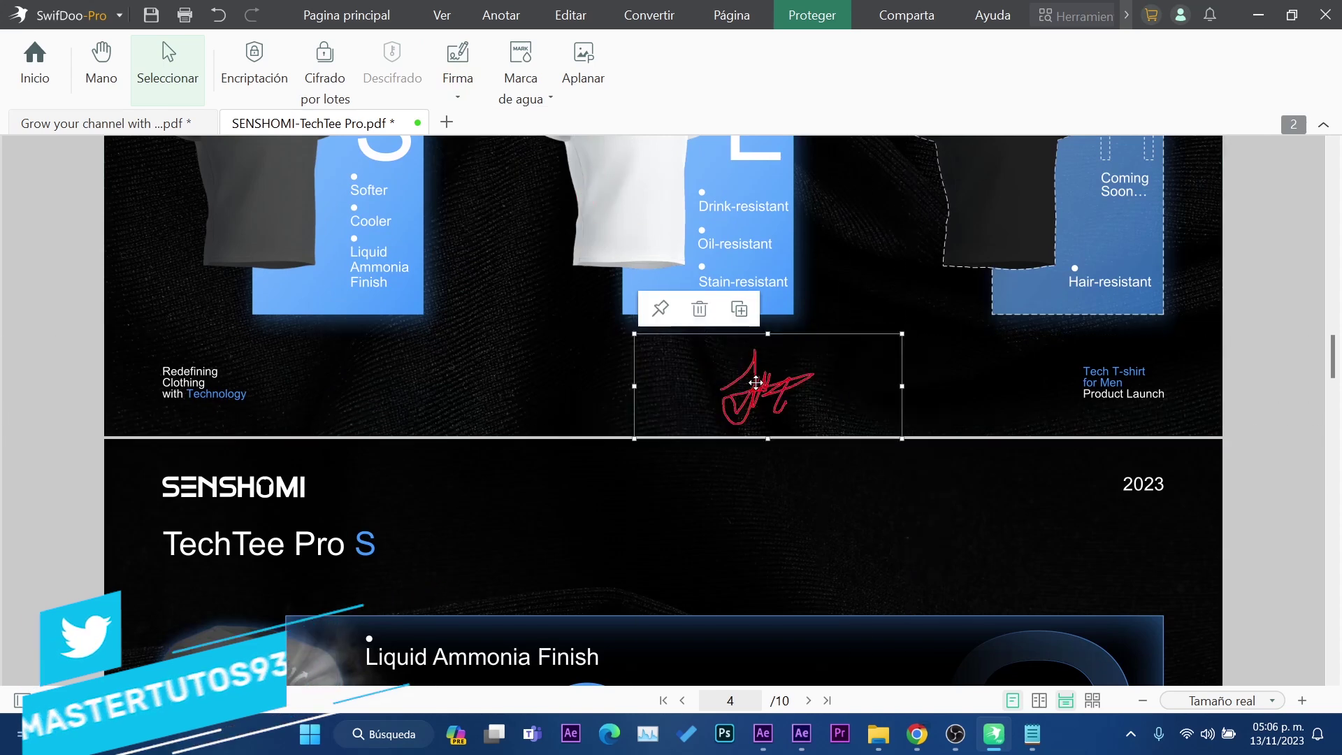
pyautogui.moveTo(759, 383); pyautogui.dragTo(653, 384)
pyautogui.scroll(3, 635, 167)
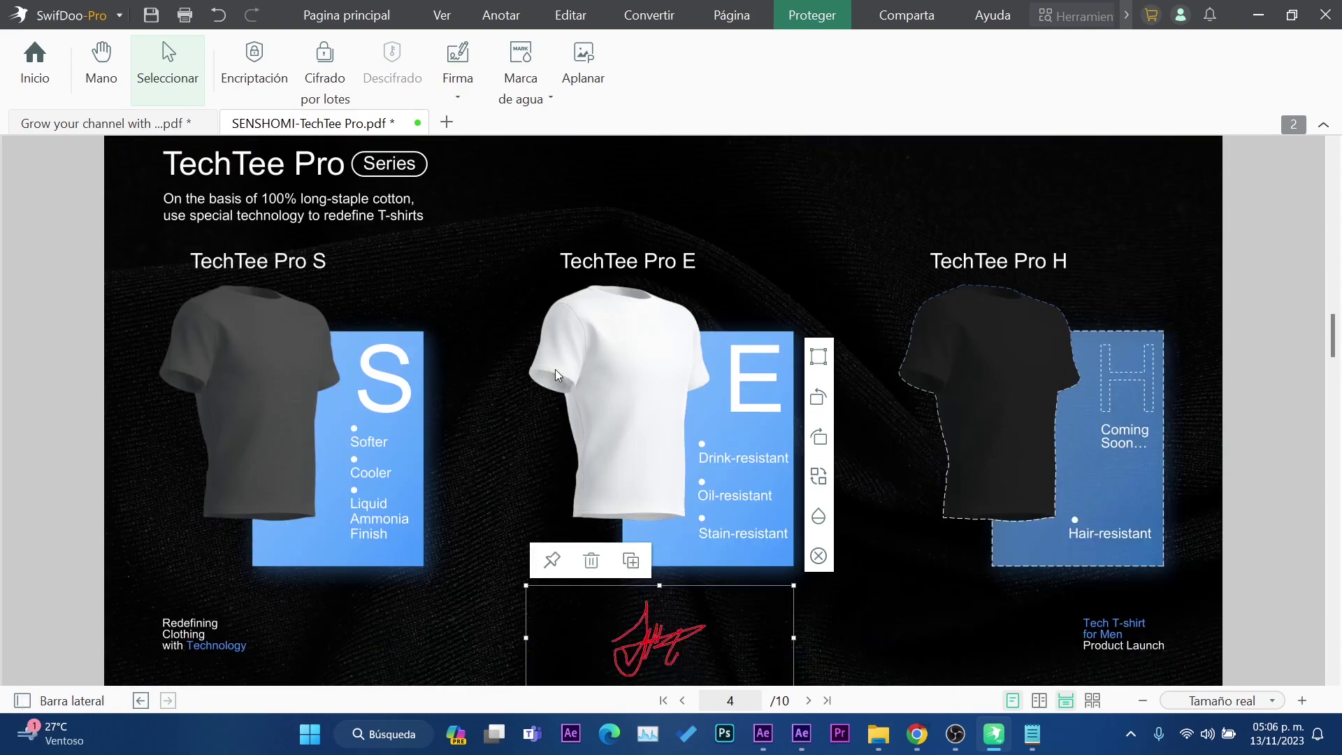
pyautogui.click(913, 15)
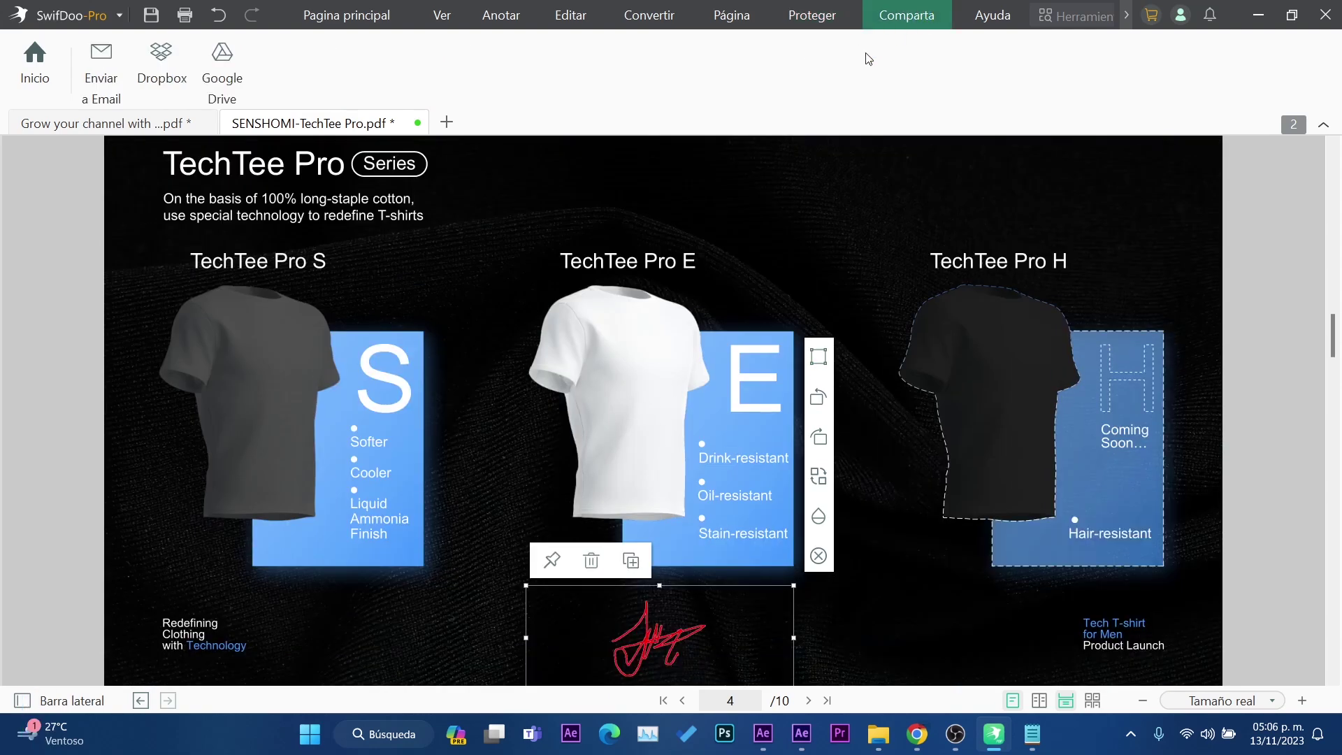
# - Turn on Traducción rápida from the Pagina principal tools
pyautogui.scroll(3, 840, 433)
pyautogui.scroll(4, 818, 316)
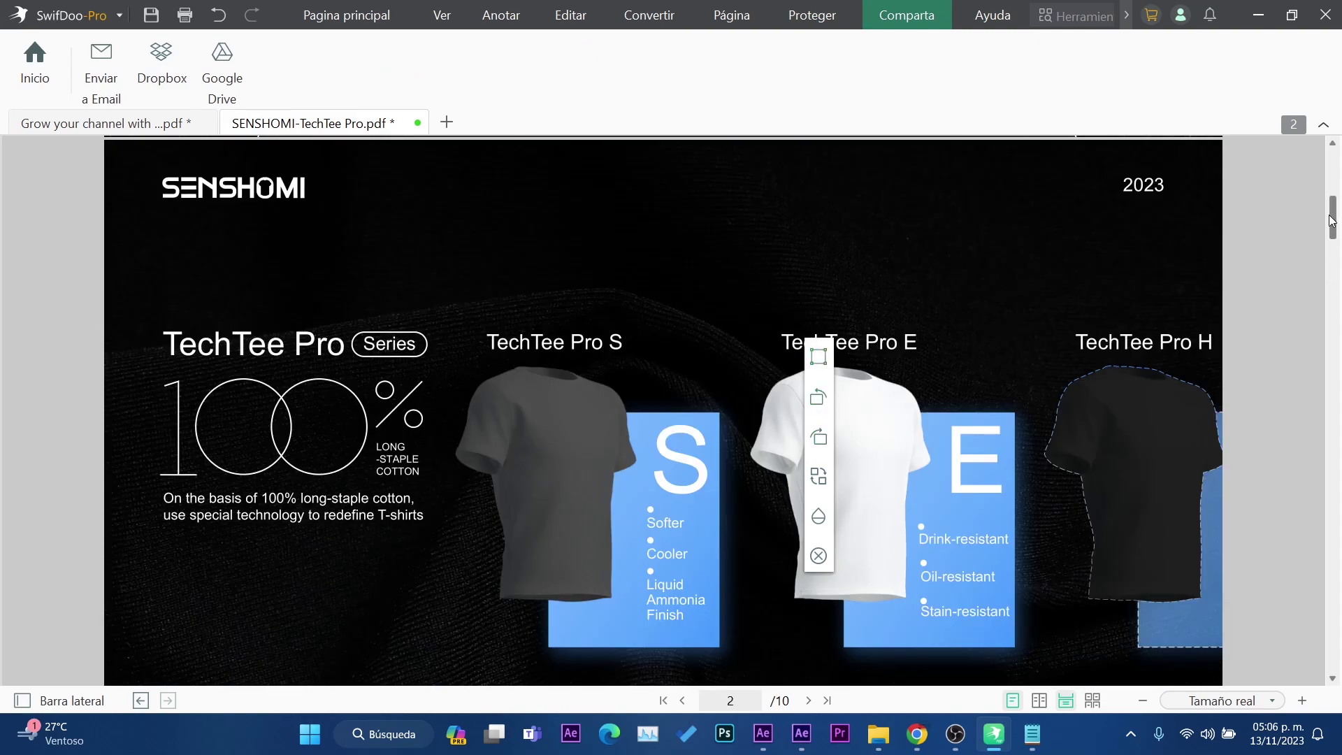
pyautogui.moveTo(1333, 280); pyautogui.dragTo(1333, 171)
pyautogui.click(441, 15)
pyautogui.click(370, 14)
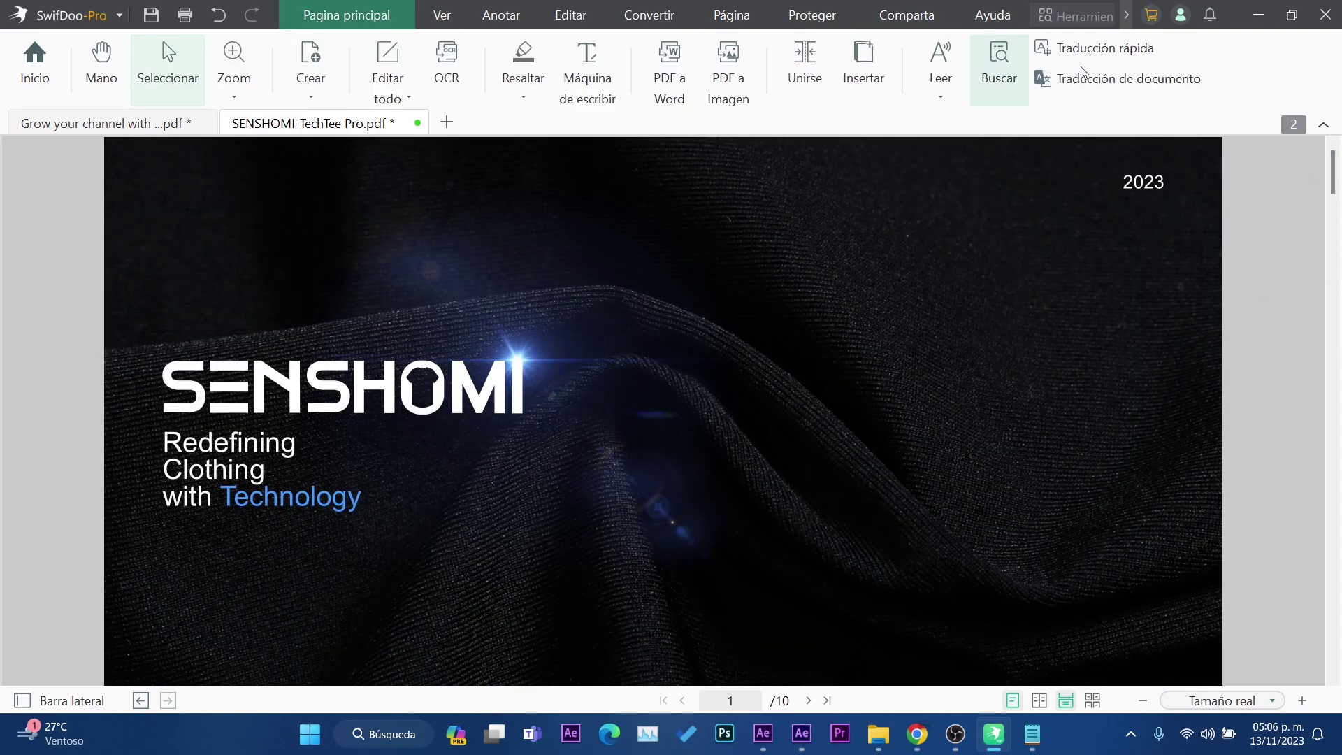
pyautogui.scroll(-5, 558, 476)
pyautogui.scroll(-5, 558, 479)
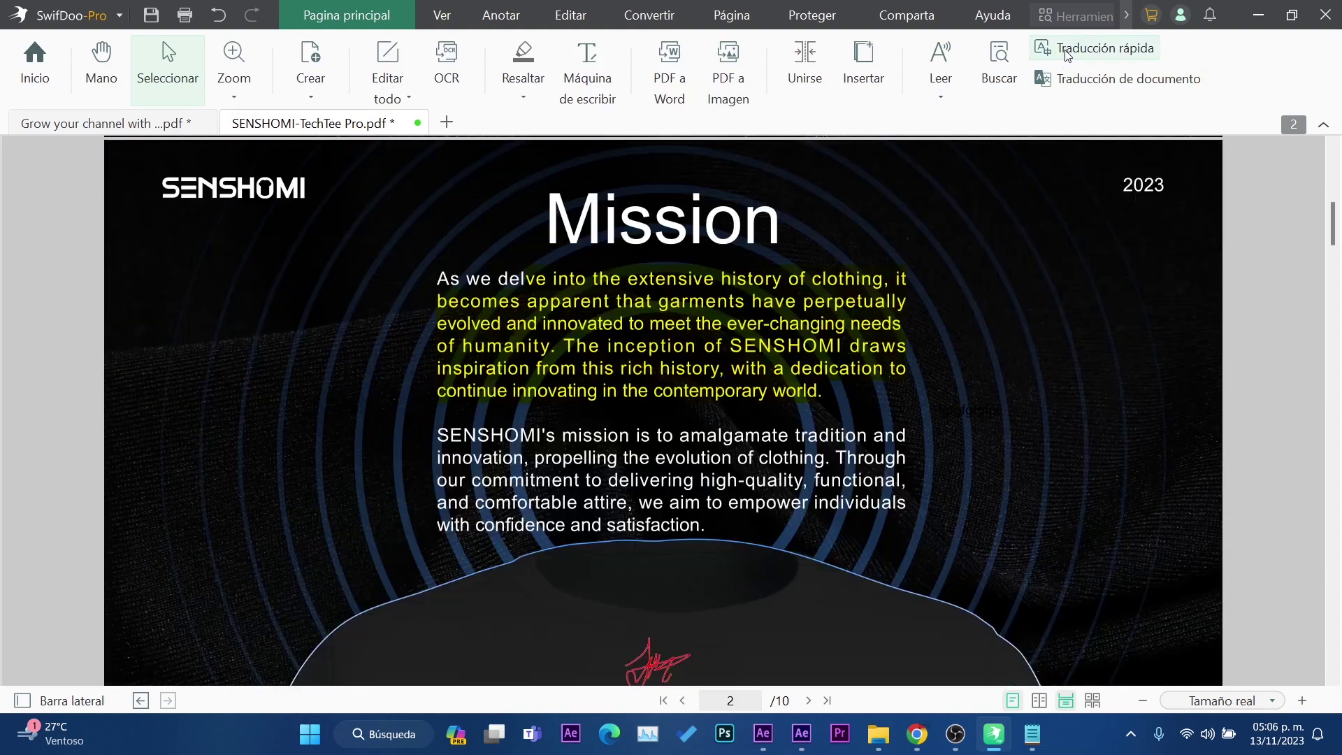
pyautogui.click(726, 532)
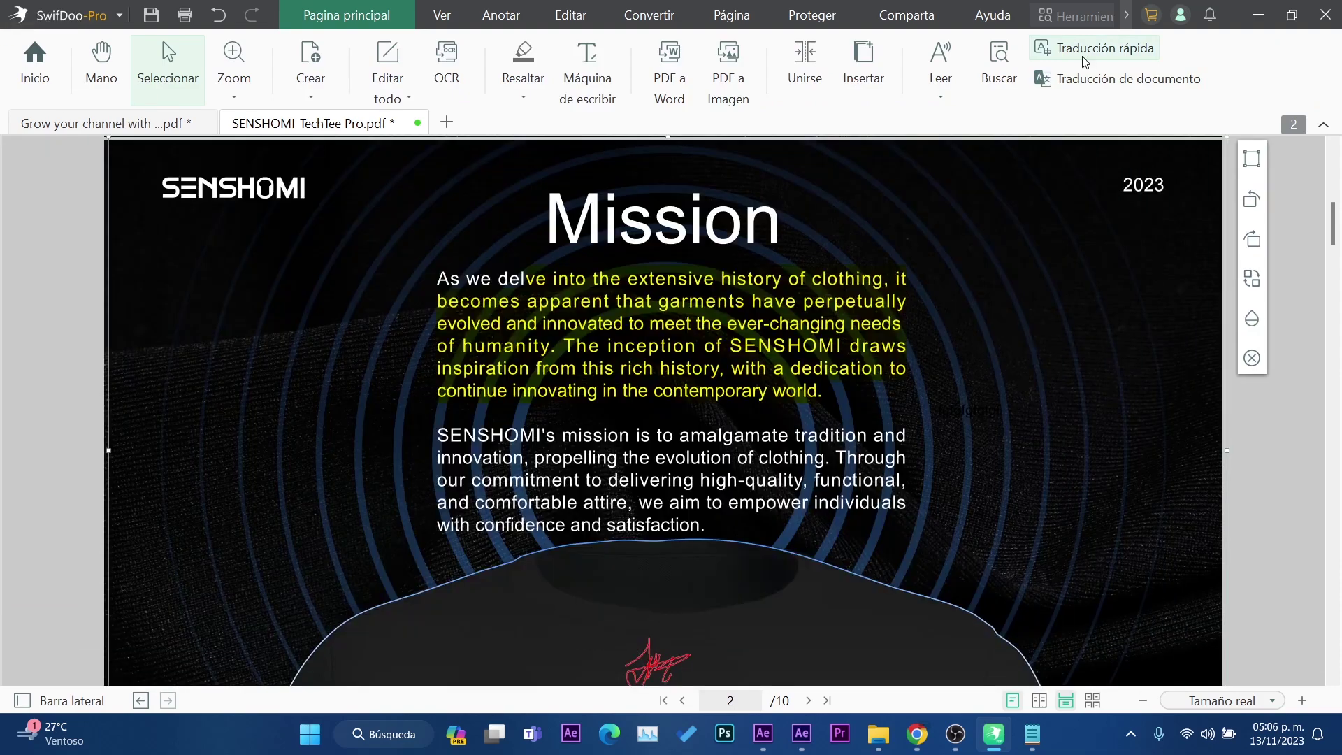
# - Select the Mission slide's two English paragraphs for Spanish translation and move the panel to the top right
pyautogui.moveTo(443, 278); pyautogui.dragTo(864, 524)
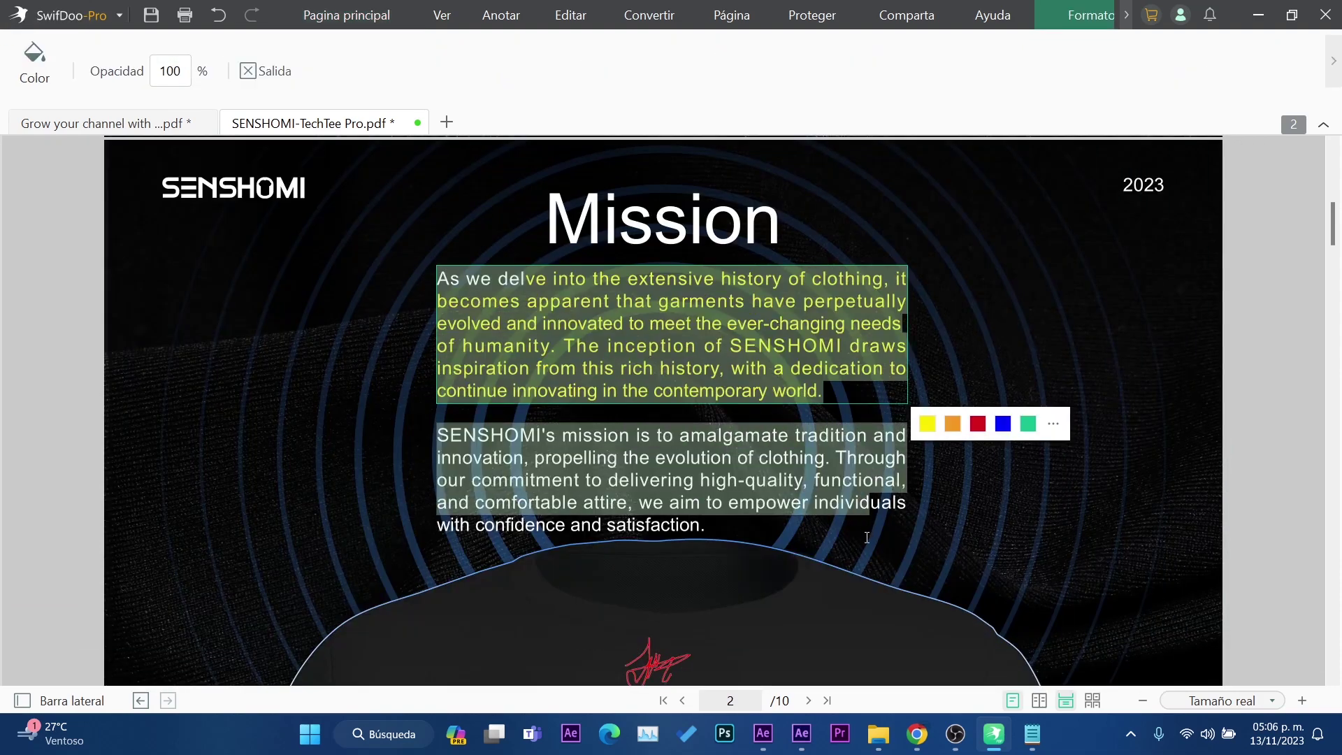
pyautogui.moveTo(875, 560); pyautogui.dragTo(888, 575)
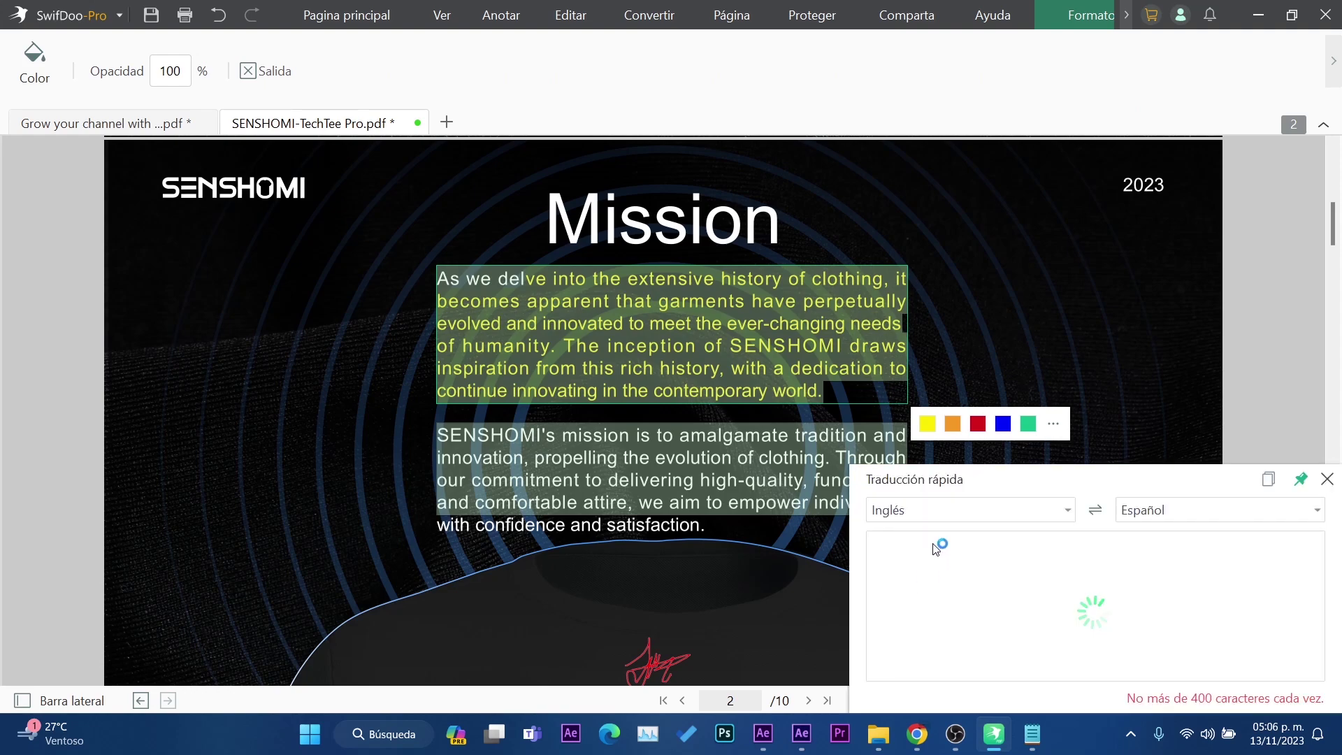
pyautogui.moveTo(1027, 488); pyautogui.dragTo(661, 215)
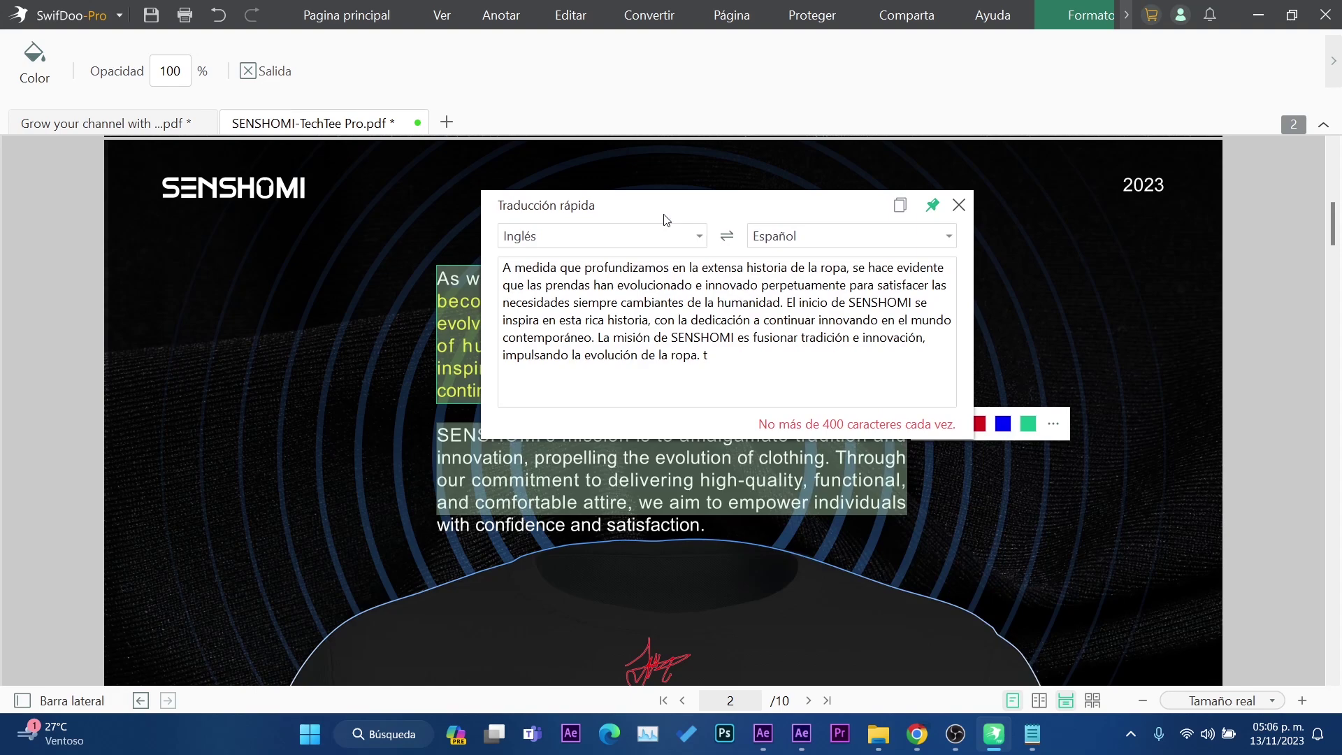
pyautogui.moveTo(664, 218)
pyautogui.mouseDown()
pyautogui.moveTo(965, 140)
pyautogui.moveTo(933, 115)
pyautogui.mouseUp()
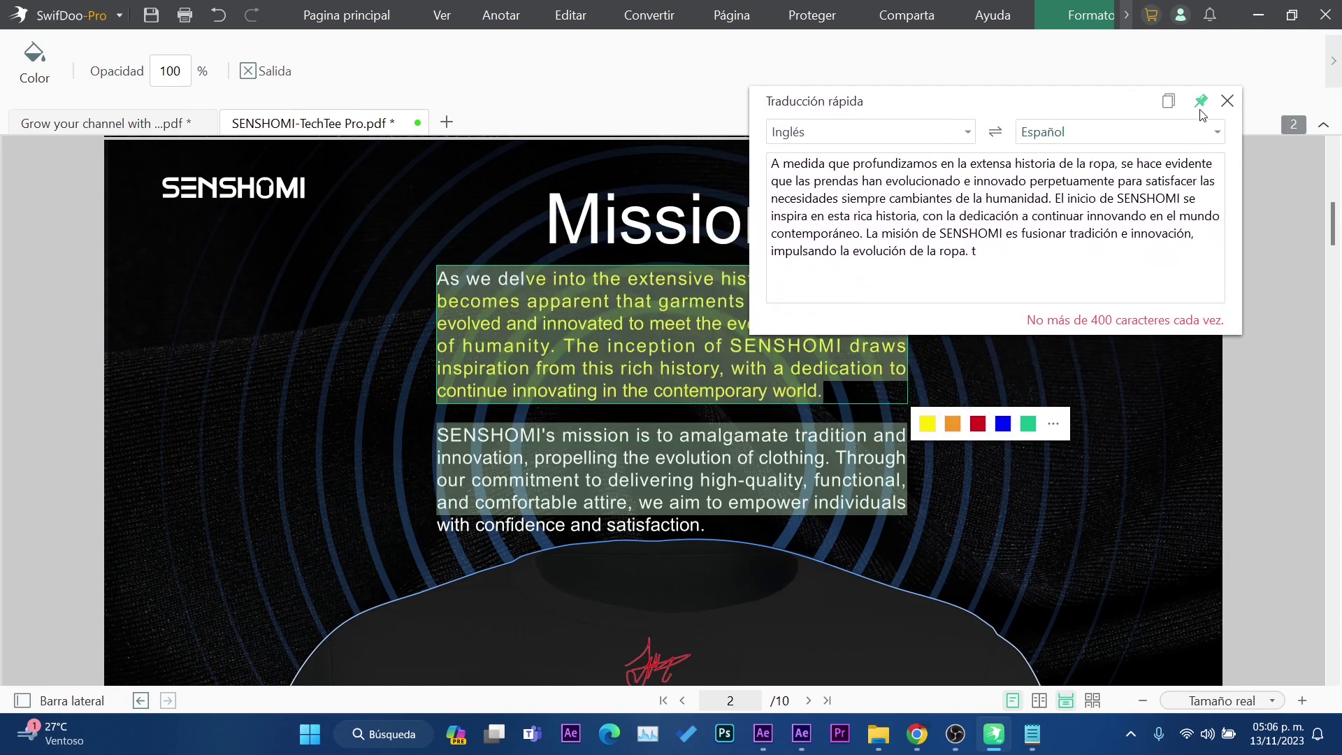
pyautogui.scroll(-5, 1037, 611)
pyautogui.scroll(3, 1016, 600)
pyautogui.scroll(-3, 1045, 432)
pyautogui.scroll(3, 1045, 494)
pyautogui.scroll(3, 1045, 495)
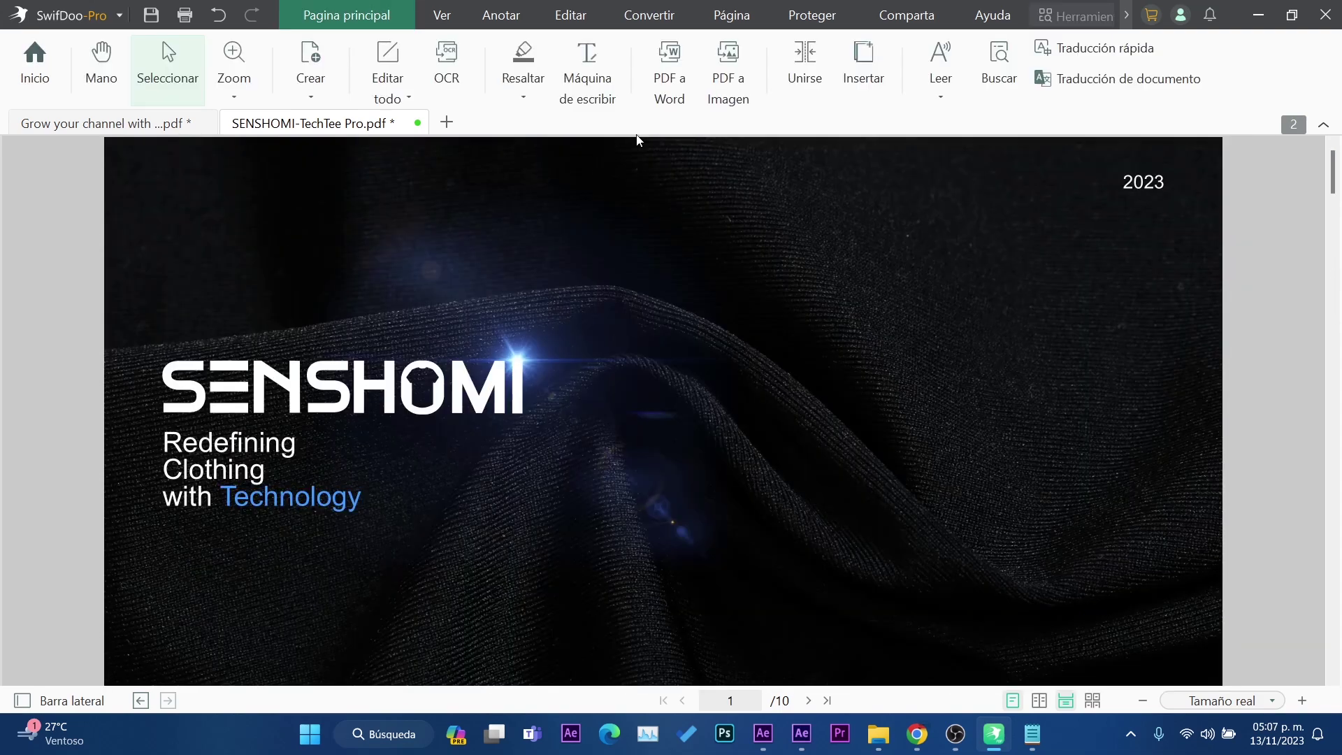
pyautogui.click(811, 14)
# - Delete the cloth background image from page 1
pyautogui.click(902, 17)
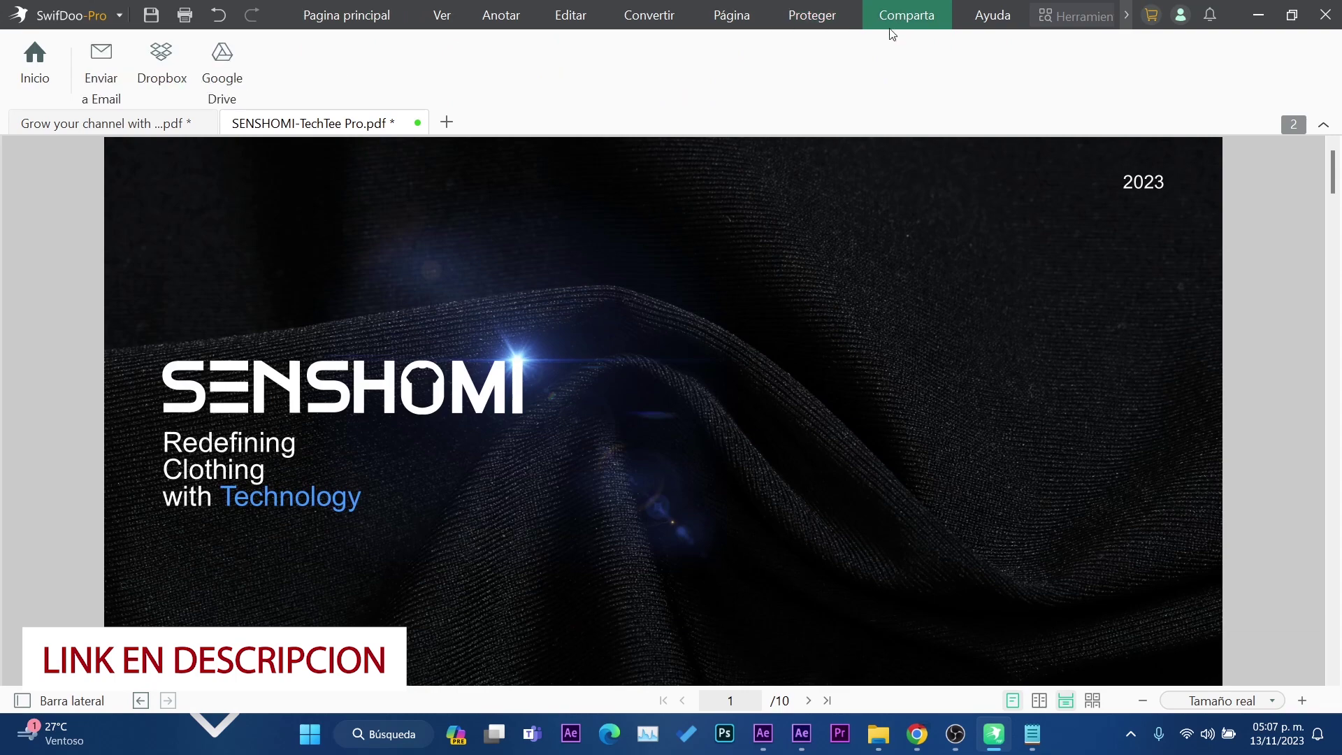
pyautogui.scroll(-3, 420, 429)
pyautogui.scroll(3, 421, 429)
pyautogui.click(537, 378)
pyautogui.click(820, 411)
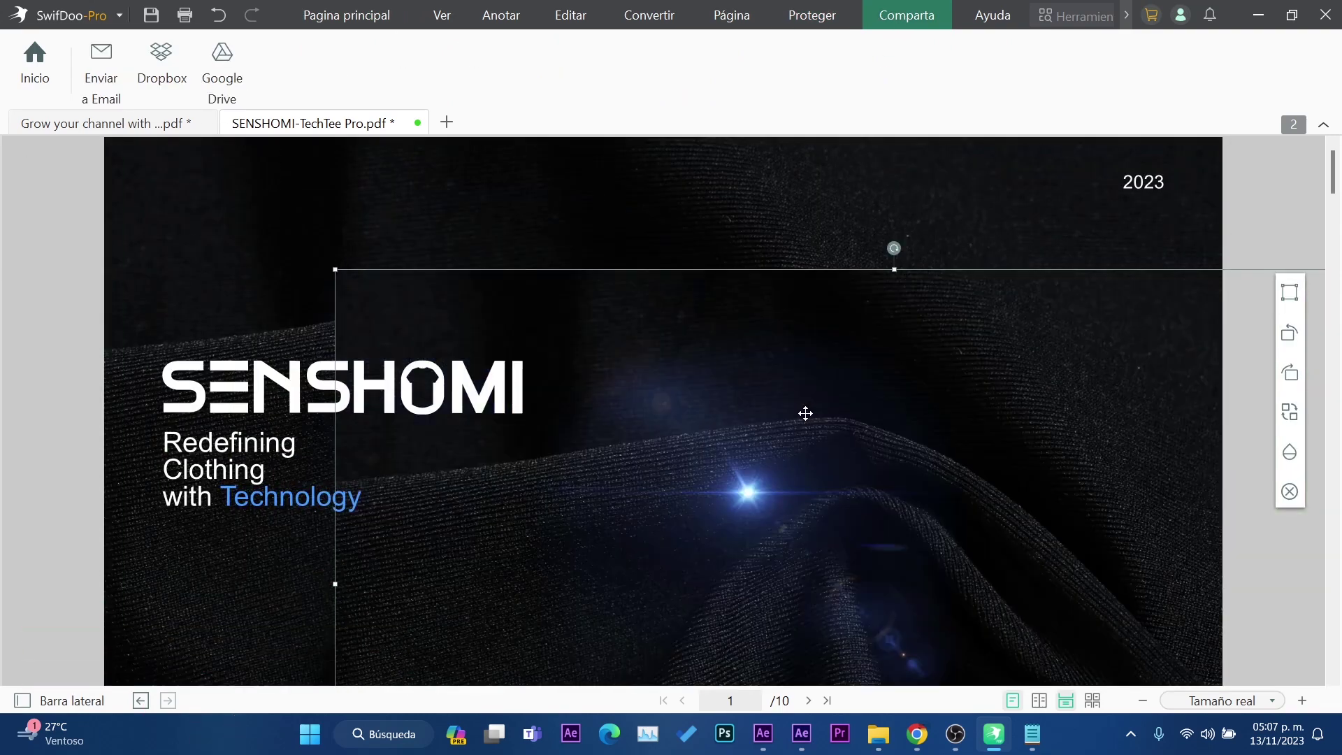
pyautogui.press('Delete')
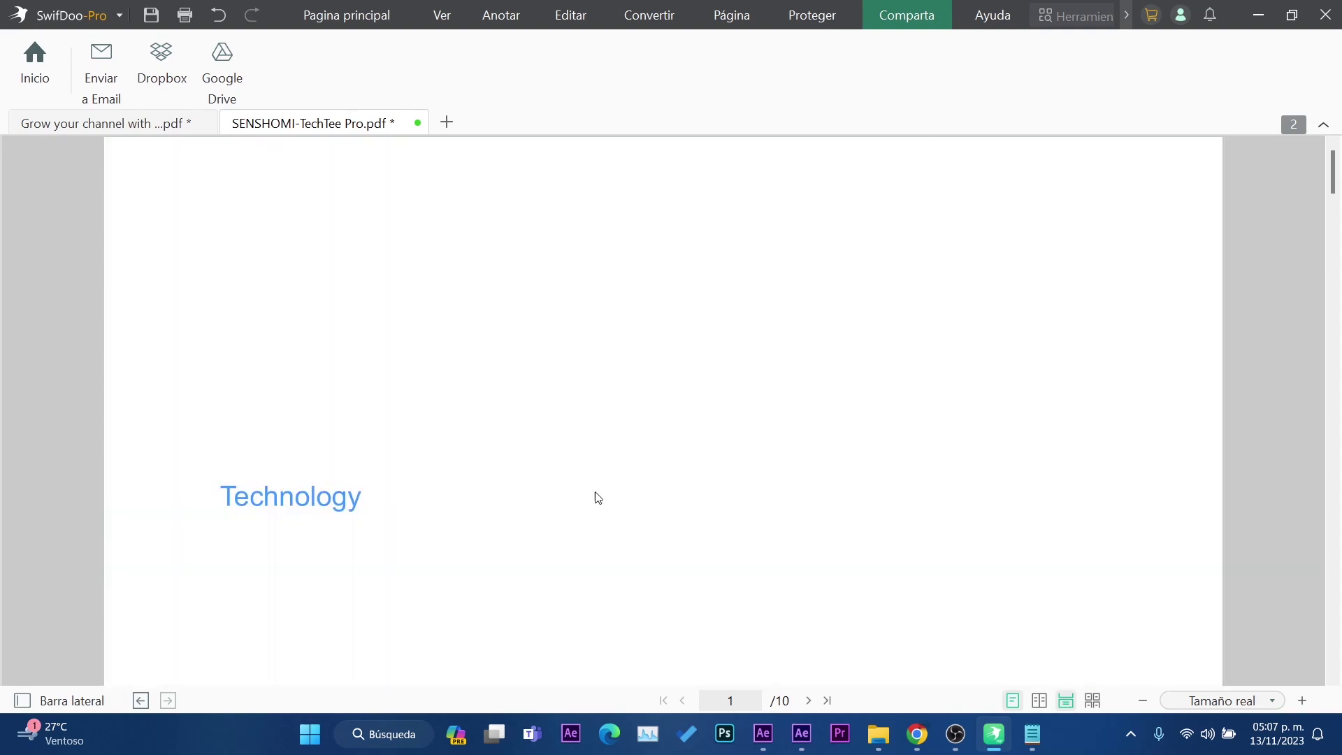
# - Select the Mission page's background image, then switch to the Grow your channel document via Página thumbnails
pyautogui.scroll(-5, 597, 498)
pyautogui.click(265, 222)
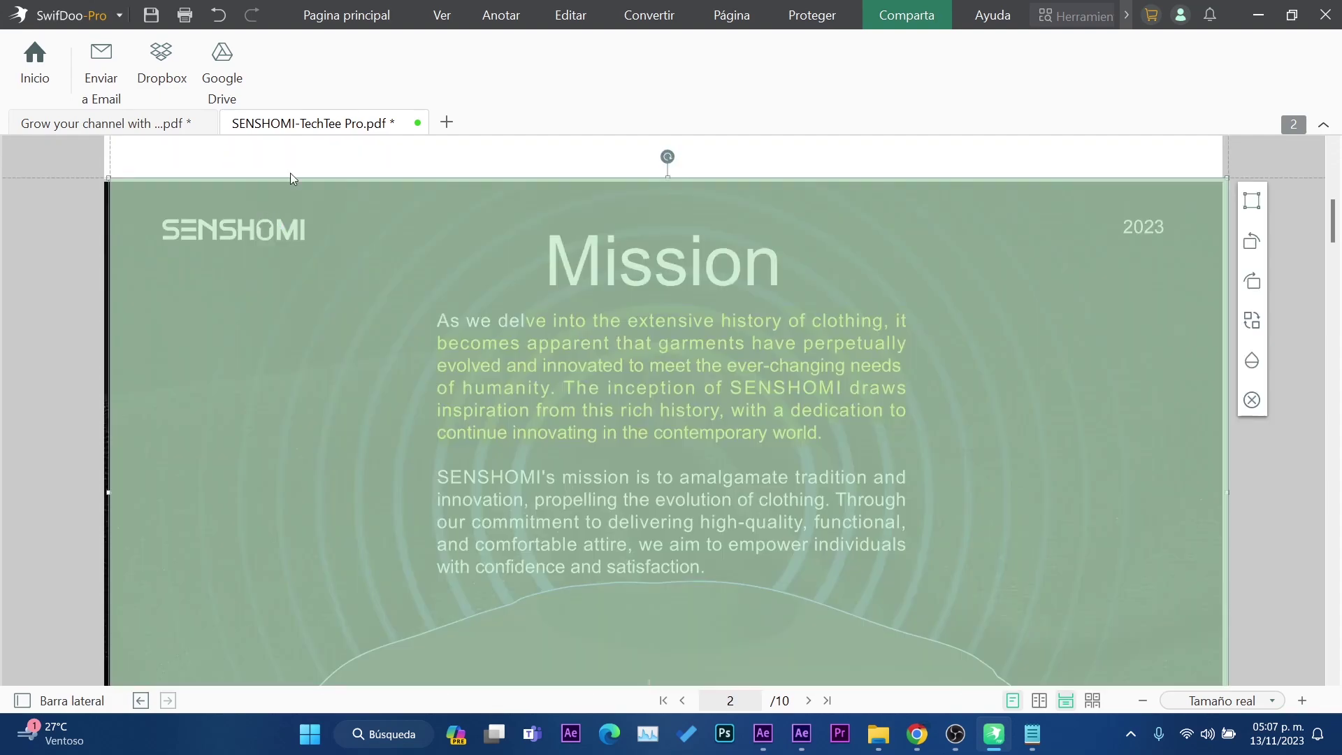
pyautogui.click(813, 14)
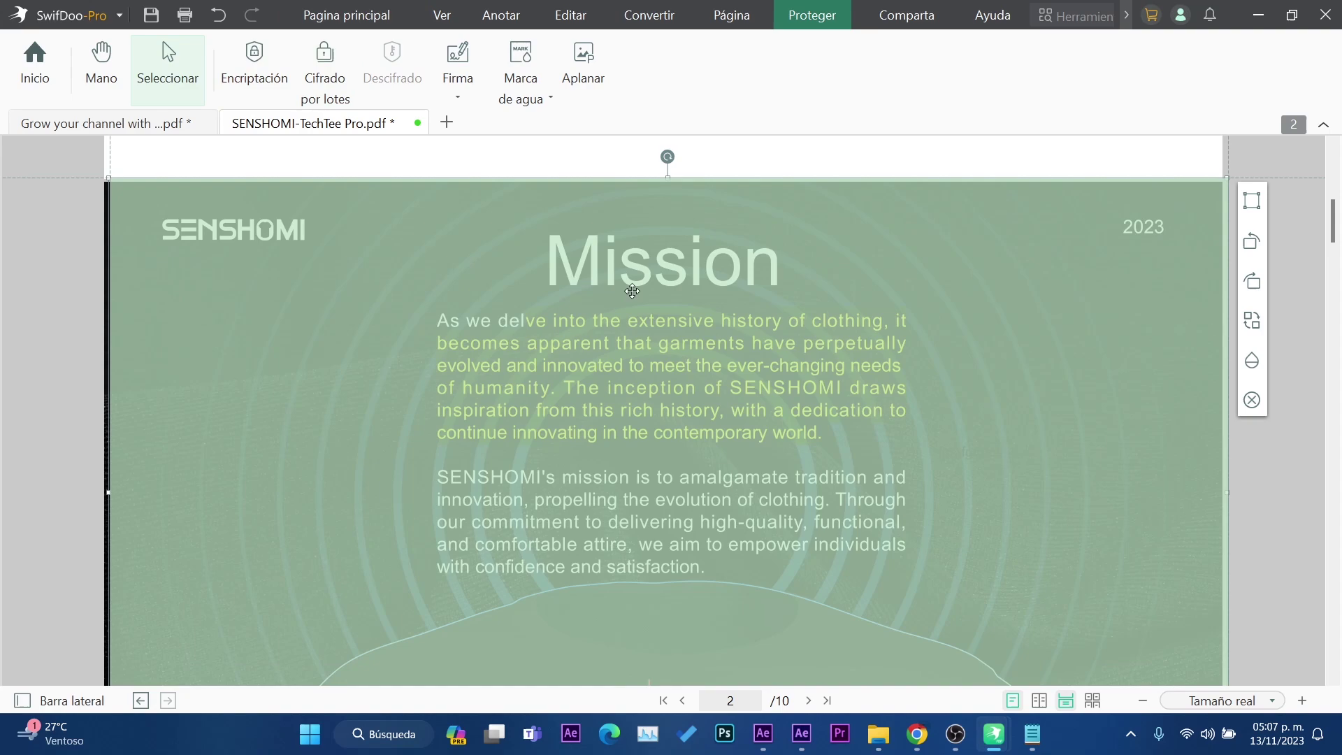
pyautogui.click(732, 15)
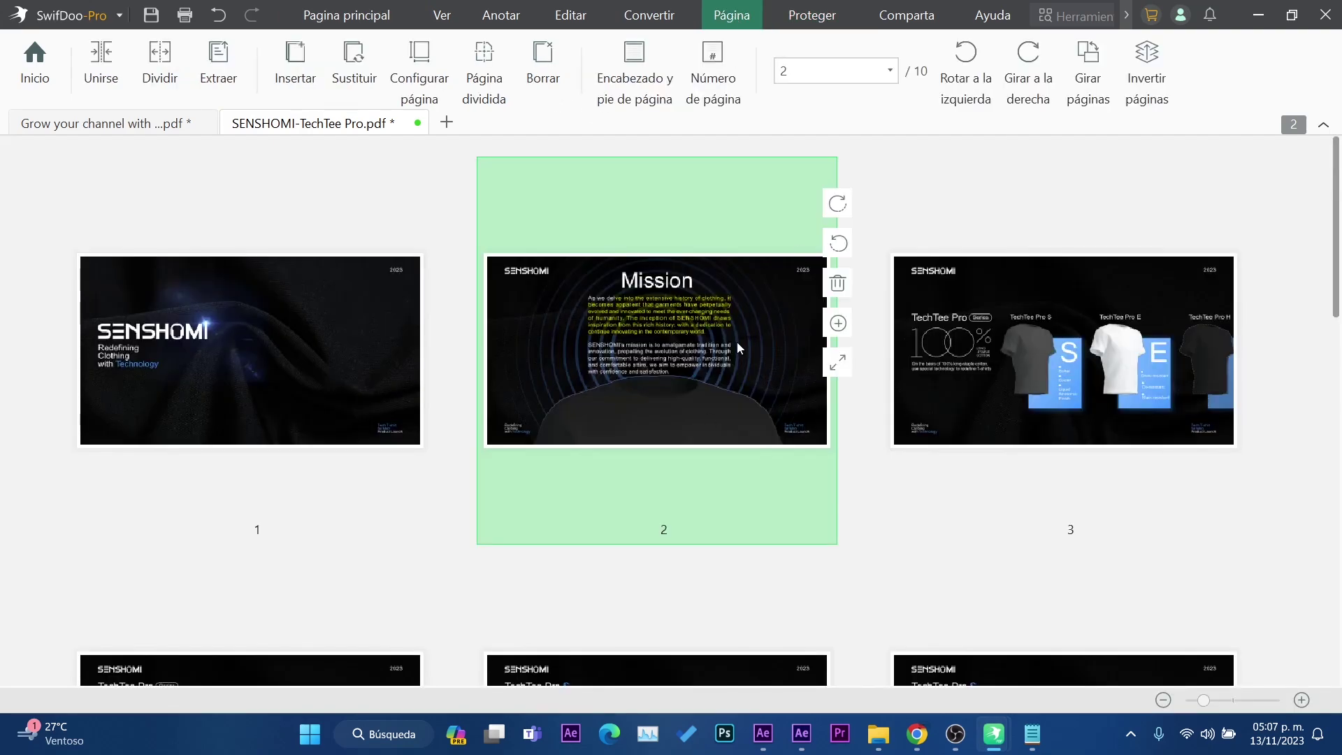
pyautogui.scroll(-5, 737, 342)
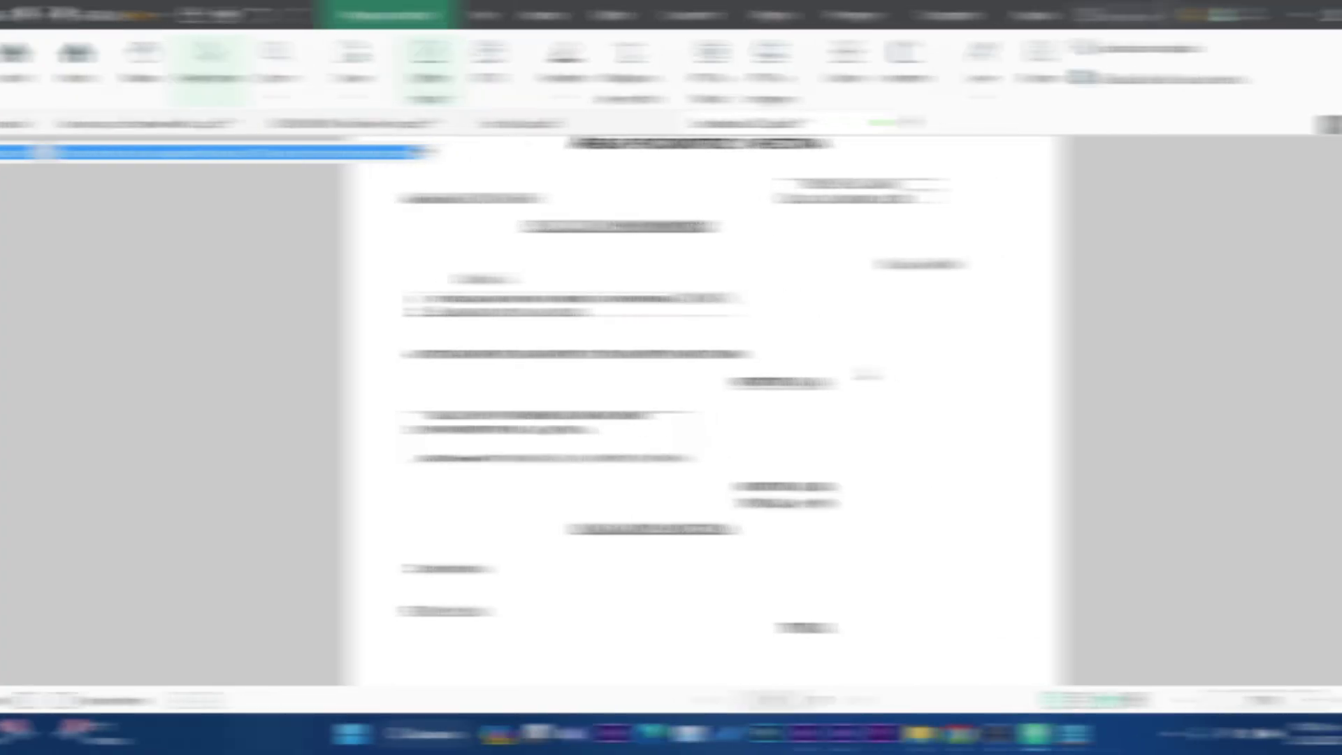
pyautogui.click(83, 122)
pyautogui.scroll(5, 933, 345)
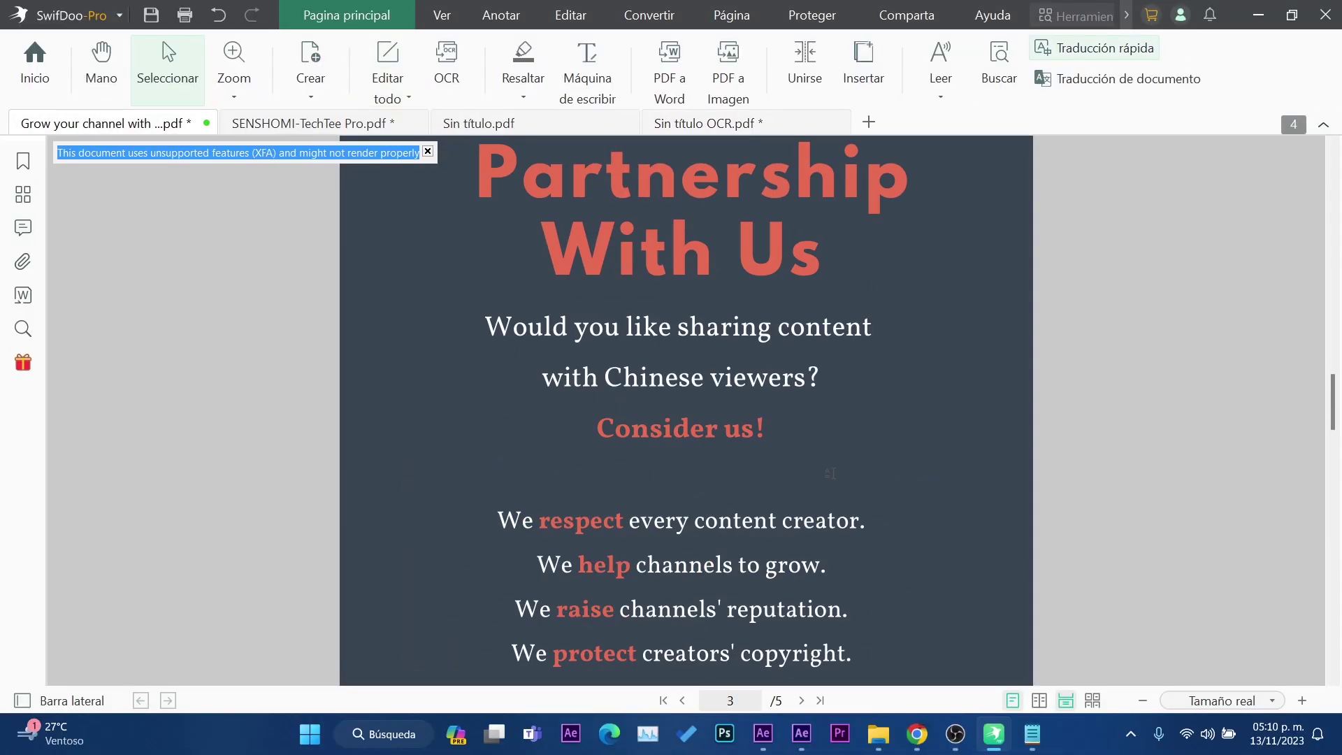
# - Save as 'Grow your channel with us', replacing the existing file, and close the open documents
pyautogui.scroll(5, 933, 345)
pyautogui.scroll(5, 933, 345)
pyautogui.scroll(5, 933, 345)
pyautogui.scroll(5, 1104, 409)
pyautogui.scroll(1, 1104, 409)
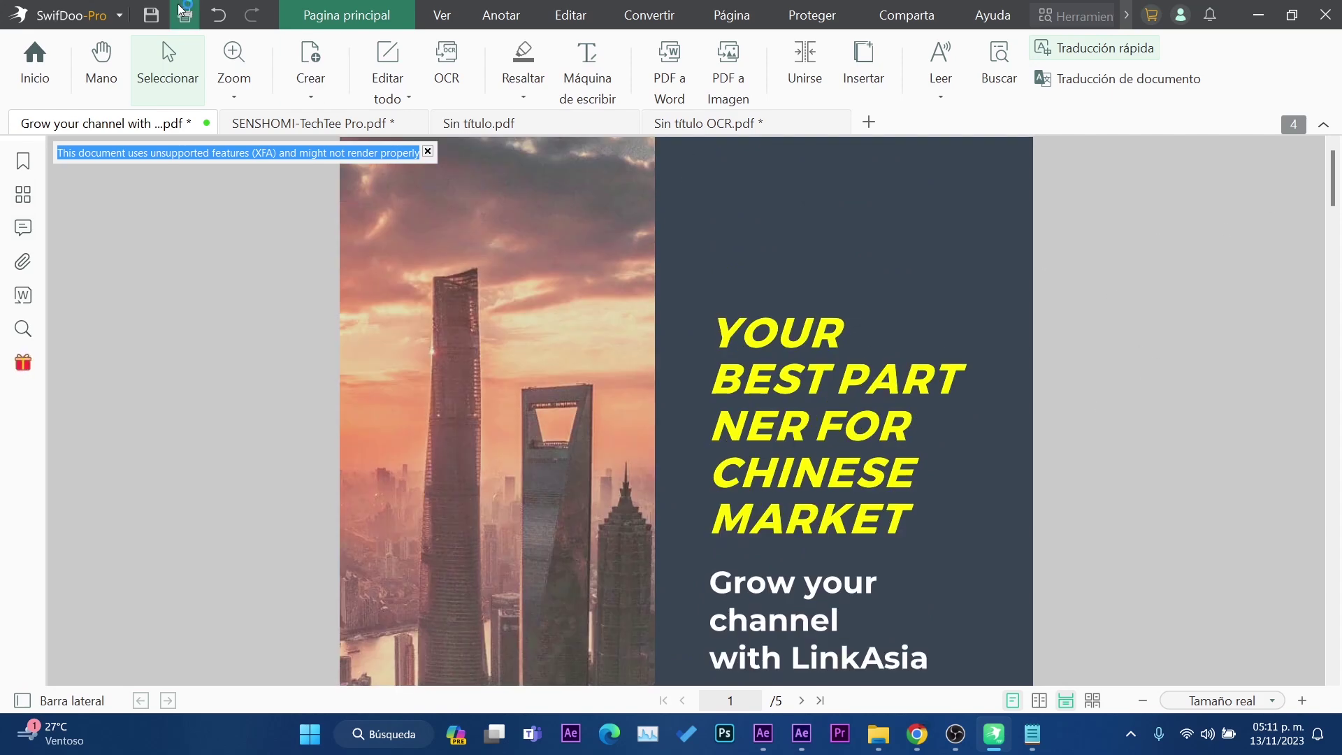
pyautogui.click(70, 14)
pyautogui.moveTo(95, 306)
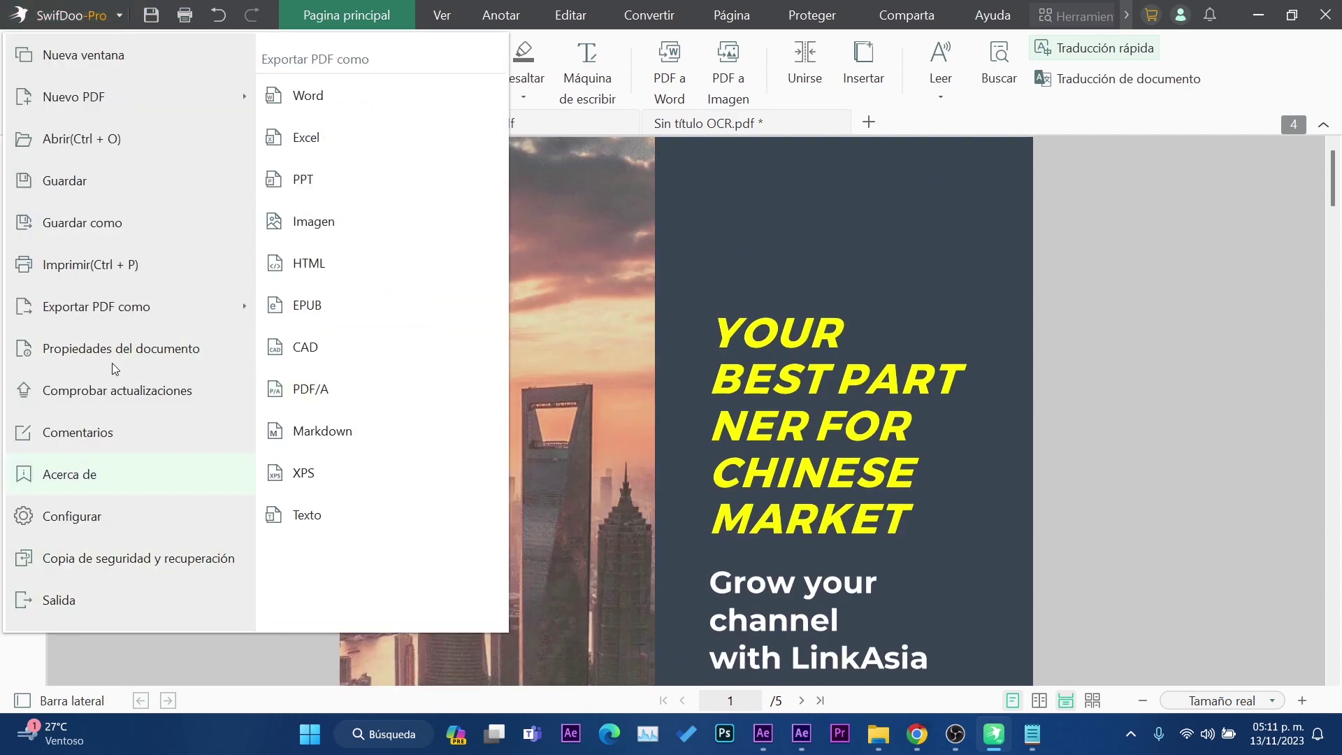
pyautogui.click(108, 222)
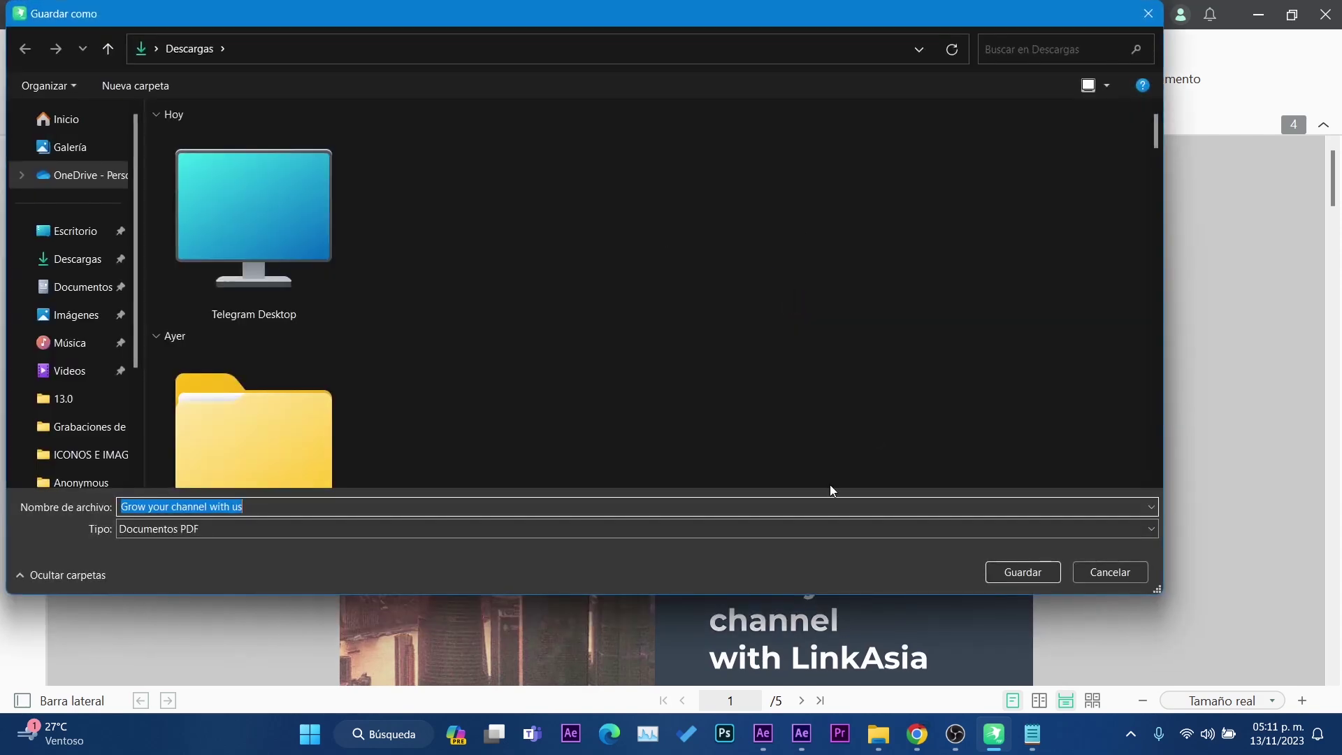
pyautogui.click(1023, 572)
pyautogui.click(713, 369)
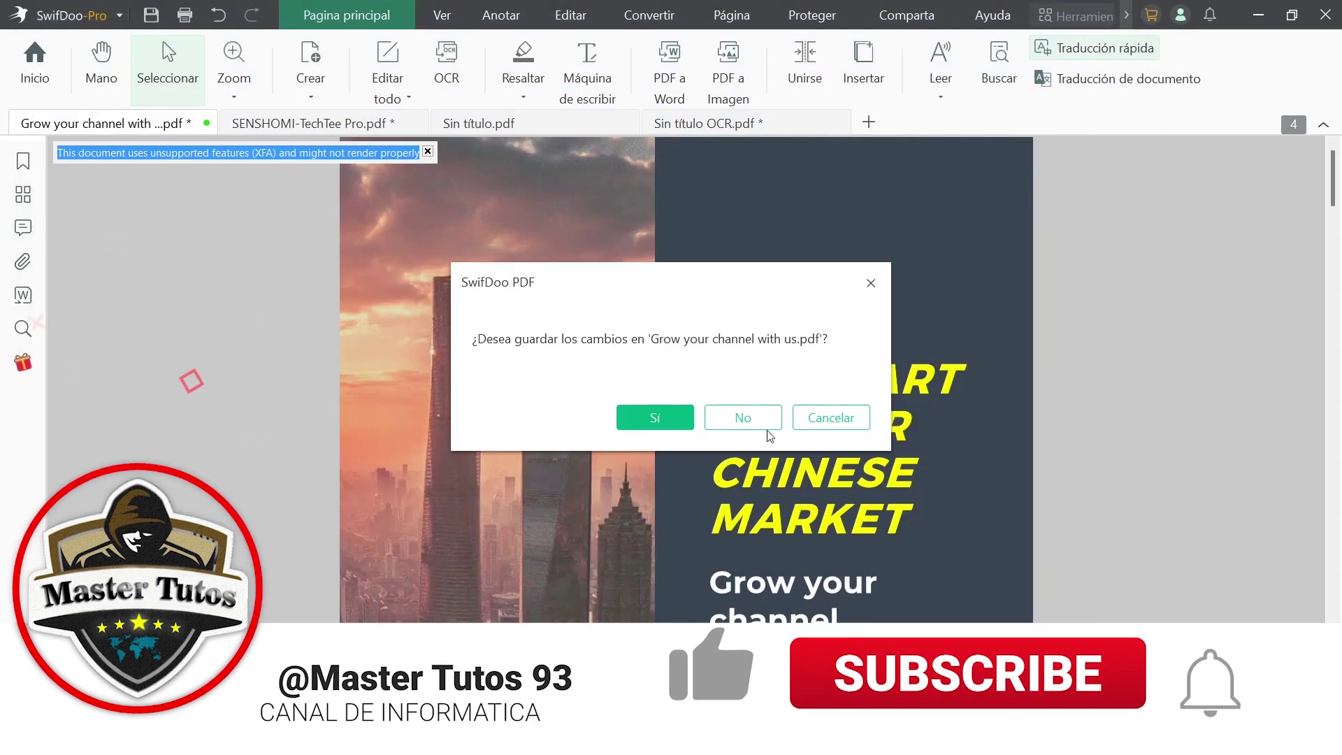
pyautogui.click(716, 431)
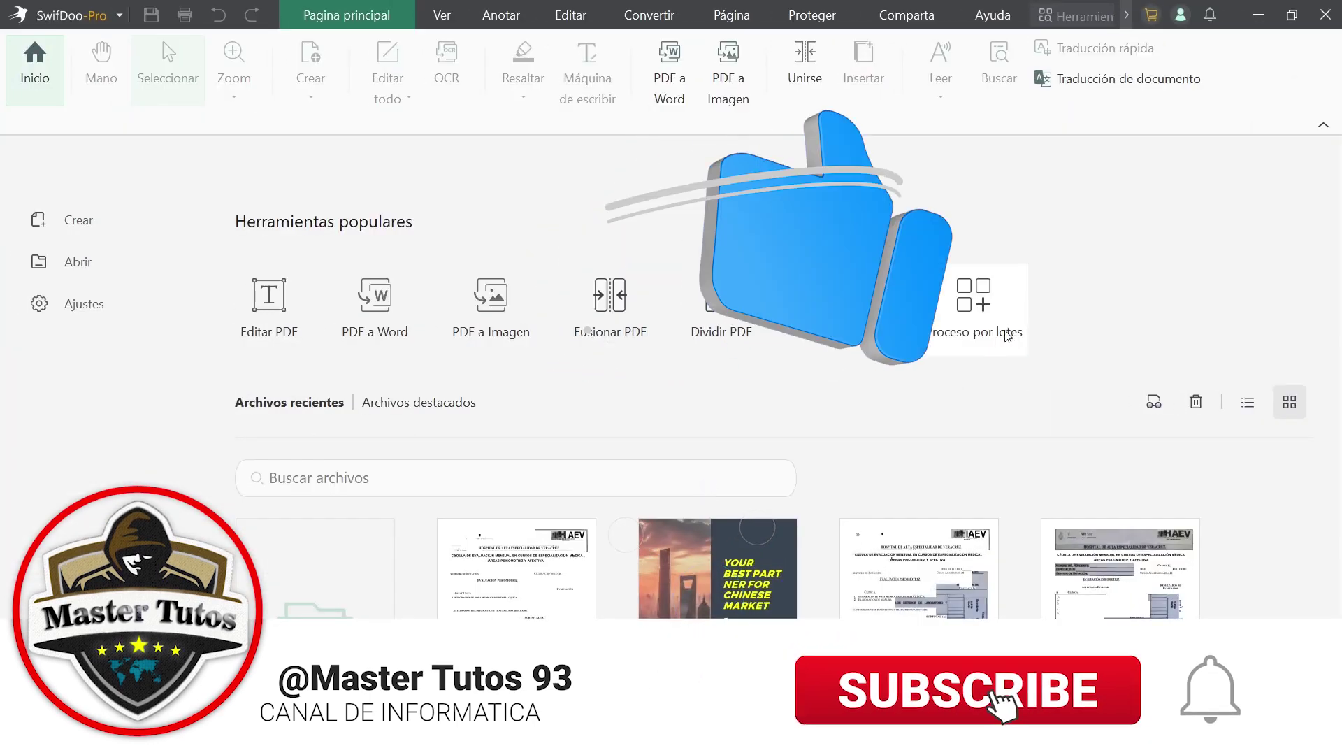